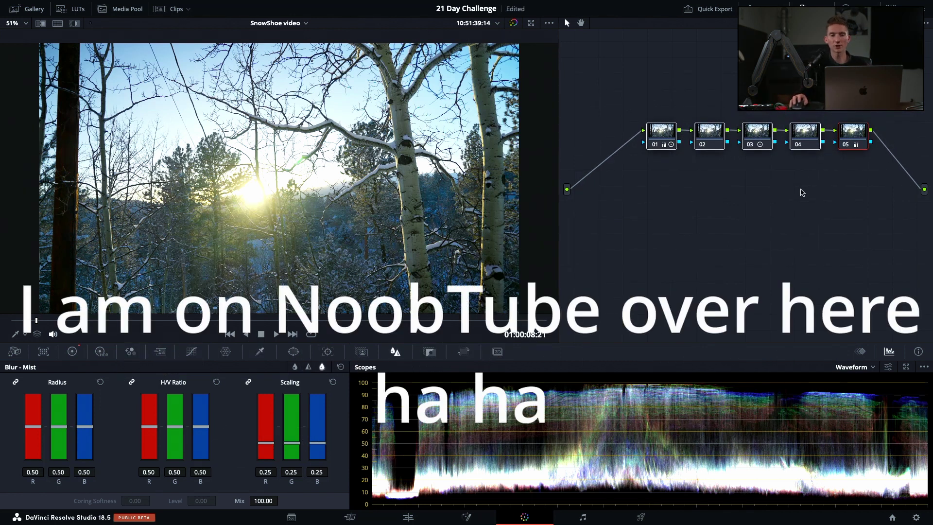
- Compare the shot with and without its whole colour grade by switching the grade bypass on and off
left_click(512, 24)
left_click(513, 25)
left_click(512, 24)
left_click(512, 24)
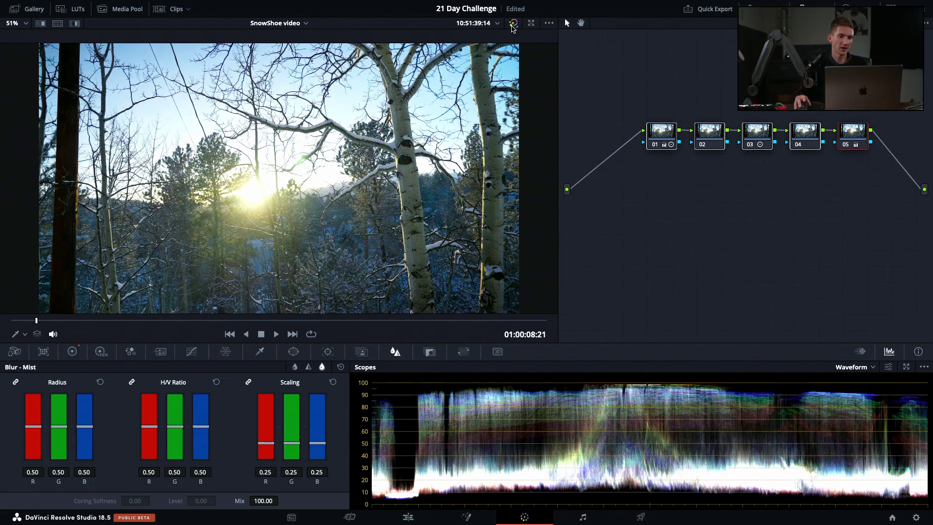
left_click(513, 24)
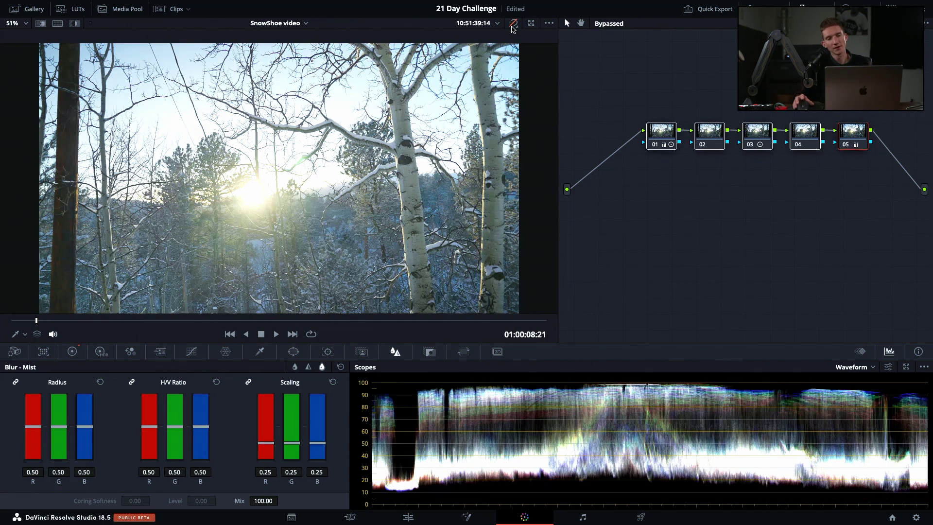
left_click(513, 24)
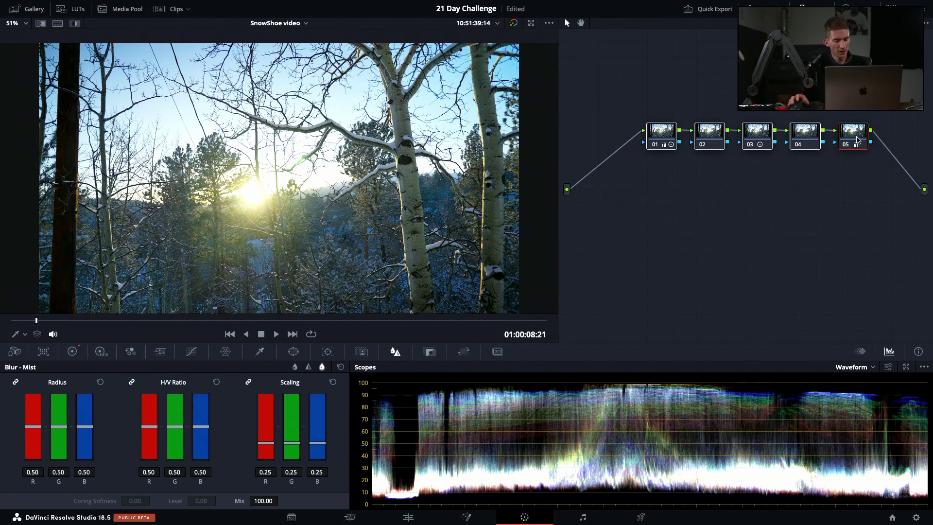
- Add a serial node after node 05 and place it below the start of the node chain
key("alt+s")
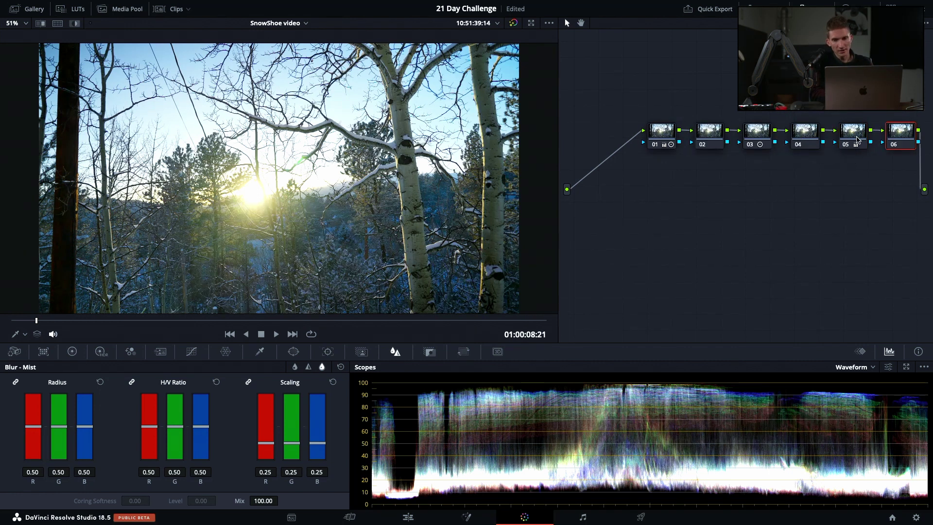
left_click_drag(896, 140, 637, 221)
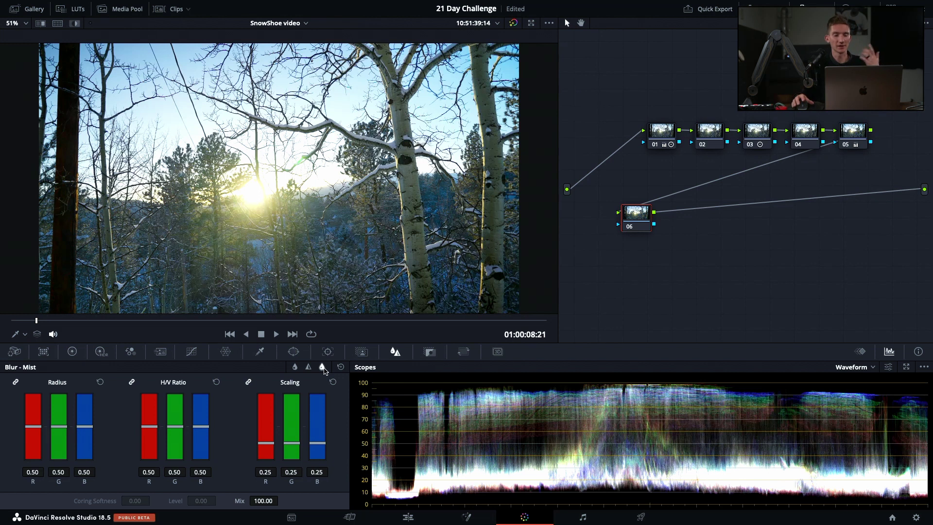
- Try a plain blur with a radius of 1.15 on node 06, and reset the blur settings
left_click(295, 367)
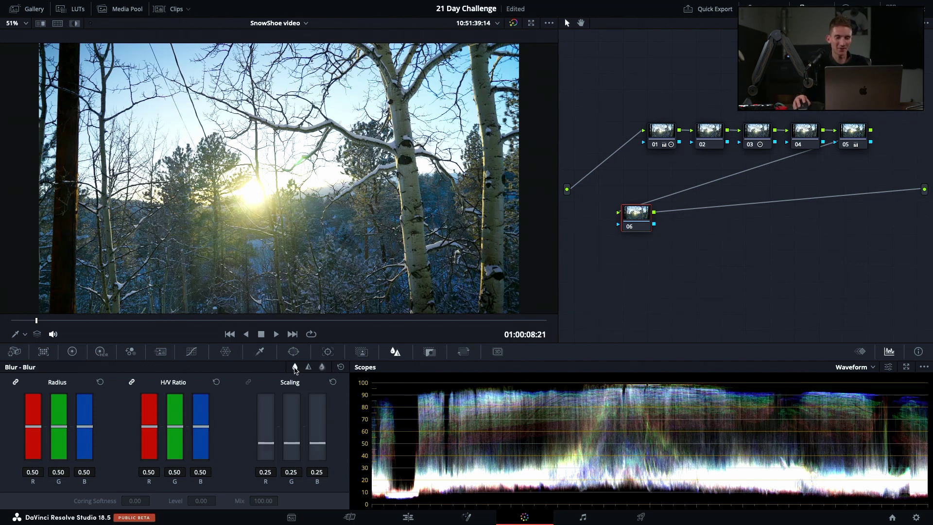
left_click(322, 368)
left_click(295, 367)
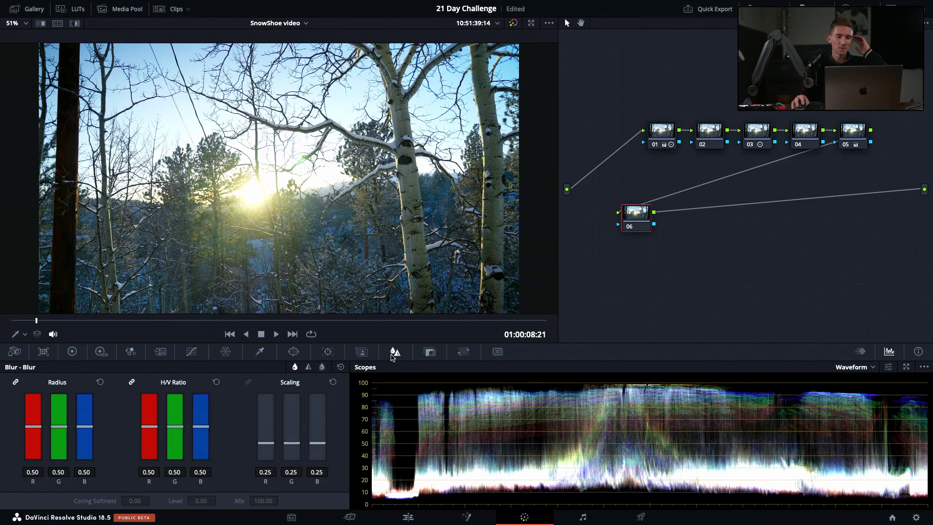
left_click(362, 355)
left_click(395, 351)
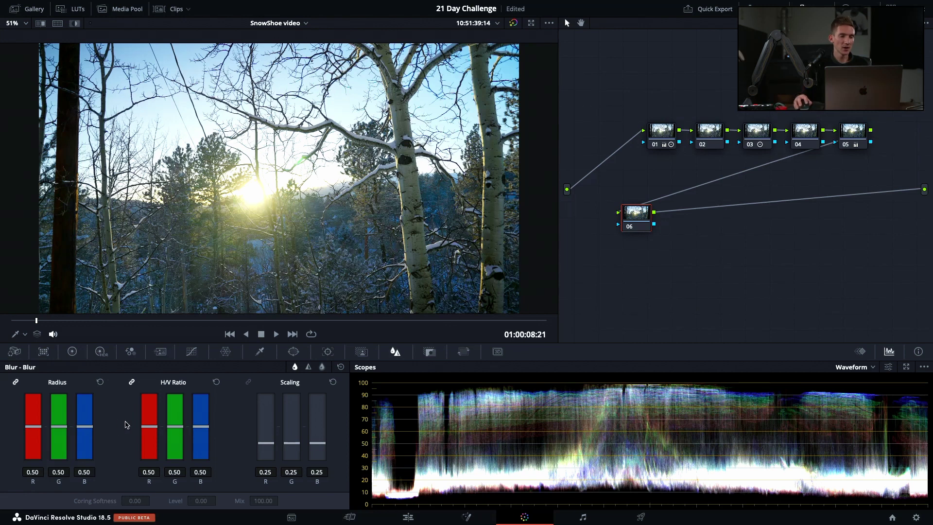
left_click_drag(87, 429, 98, 374)
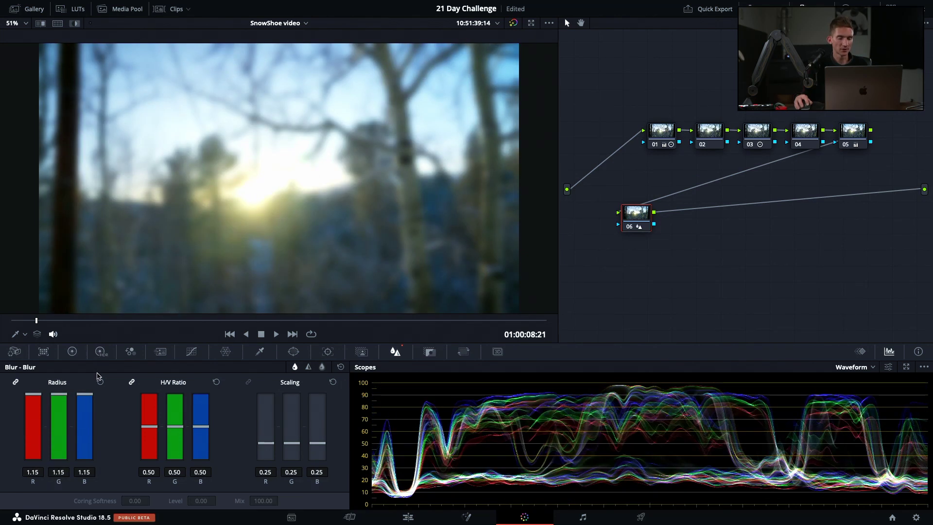
left_click(340, 367)
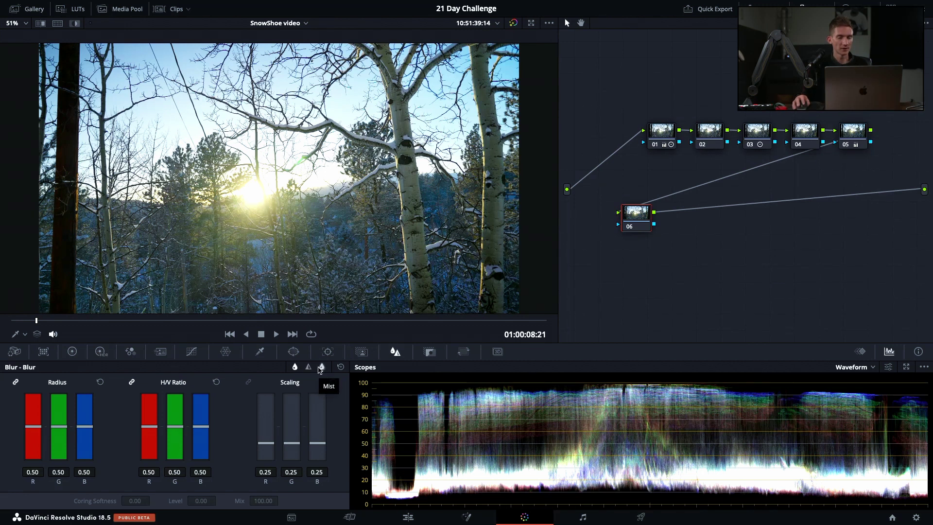
- Apply Mist to node 06 with a radius of 0.43 and a mix of 41
left_click(321, 367)
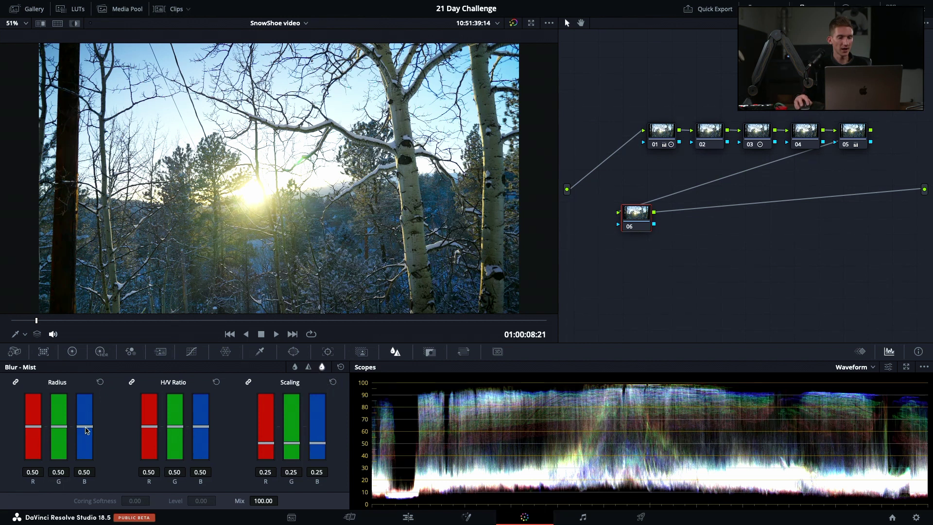
left_click_drag(86, 430, 87, 437)
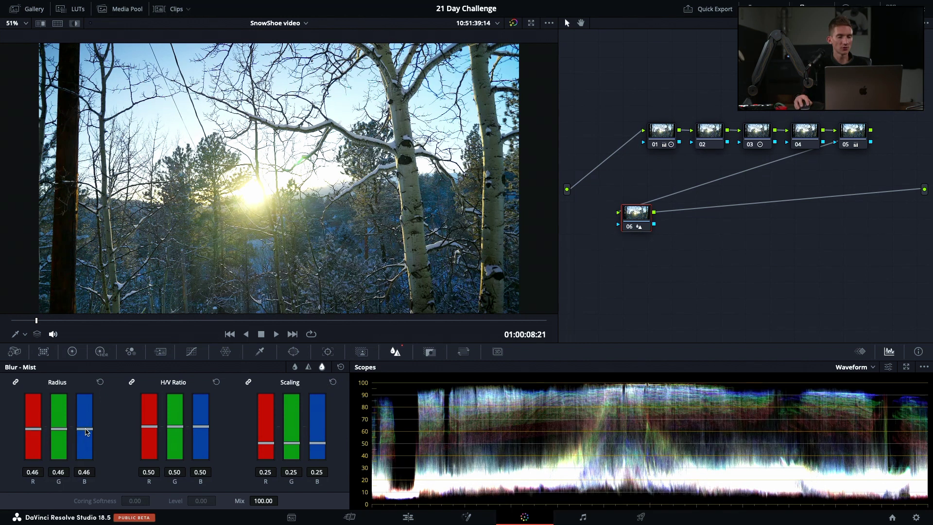
left_click_drag(88, 437, 89, 434)
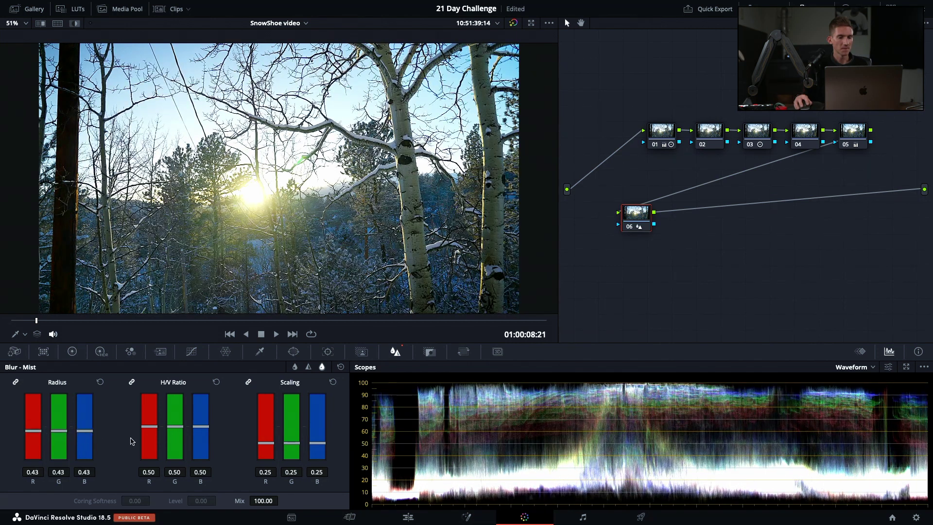
left_click_drag(264, 500, 240, 501)
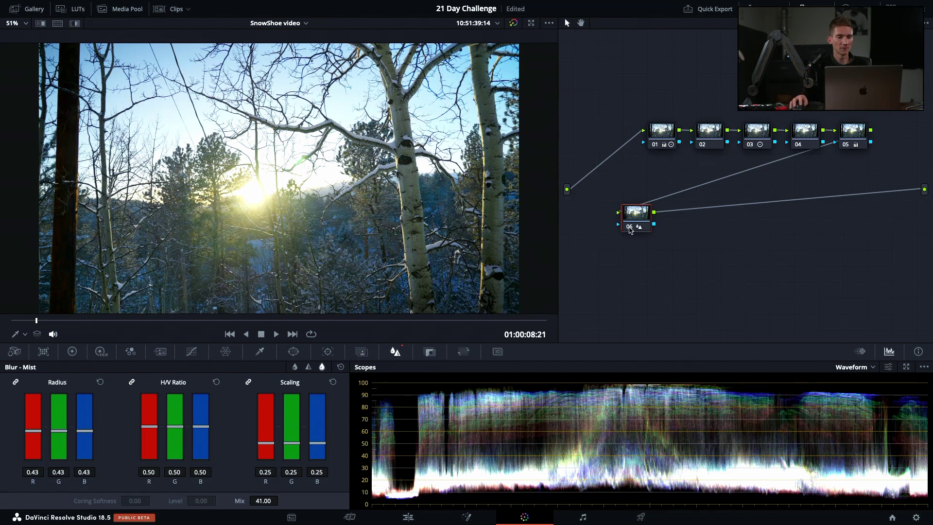
- Compare the image with the mist on node 06 enabled and disabled
left_click(629, 226)
left_click(630, 227)
left_click(630, 226)
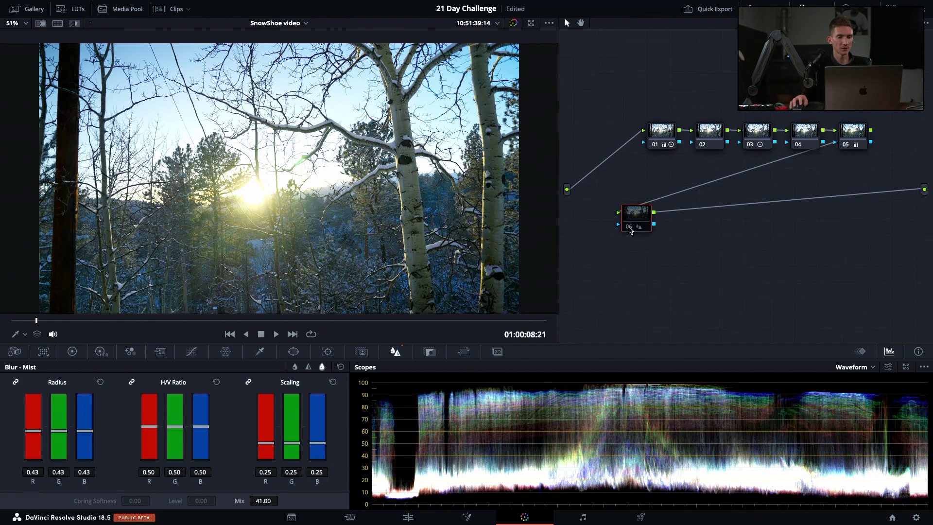
left_click(630, 229)
left_click(629, 229)
left_click(630, 228)
left_click(630, 228)
left_click(627, 227)
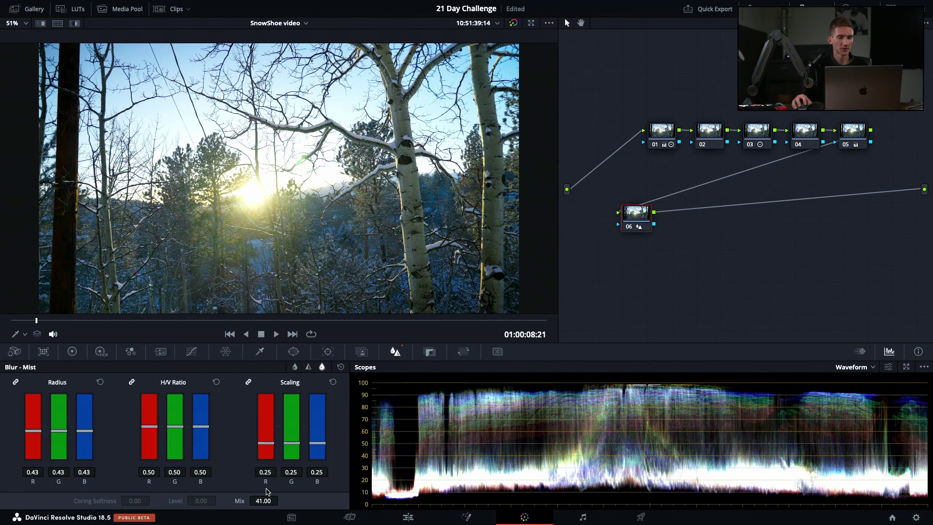
- Try a mist mix of 0 on node 06, comparing the node on and off, and reset its grade
left_click_drag(267, 503, 243, 503)
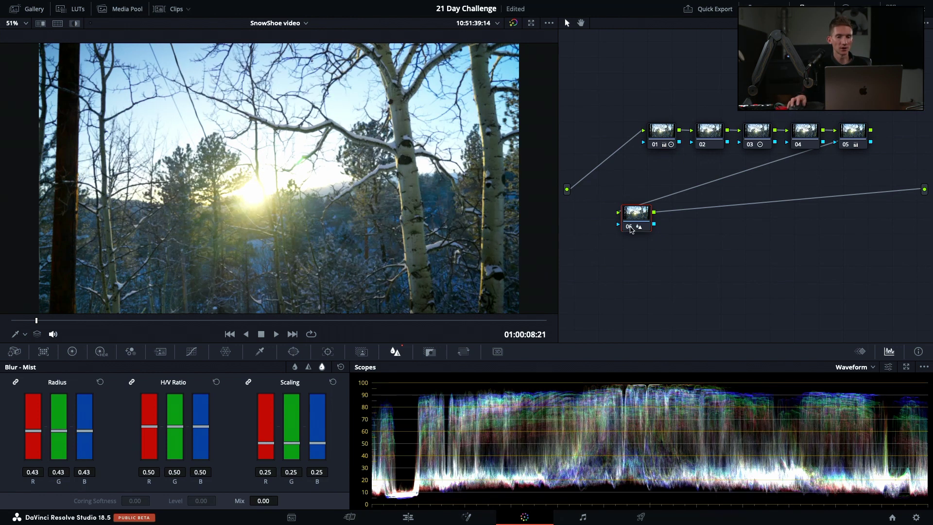
left_click(630, 228)
left_click(630, 228)
left_click(630, 227)
left_click(630, 227)
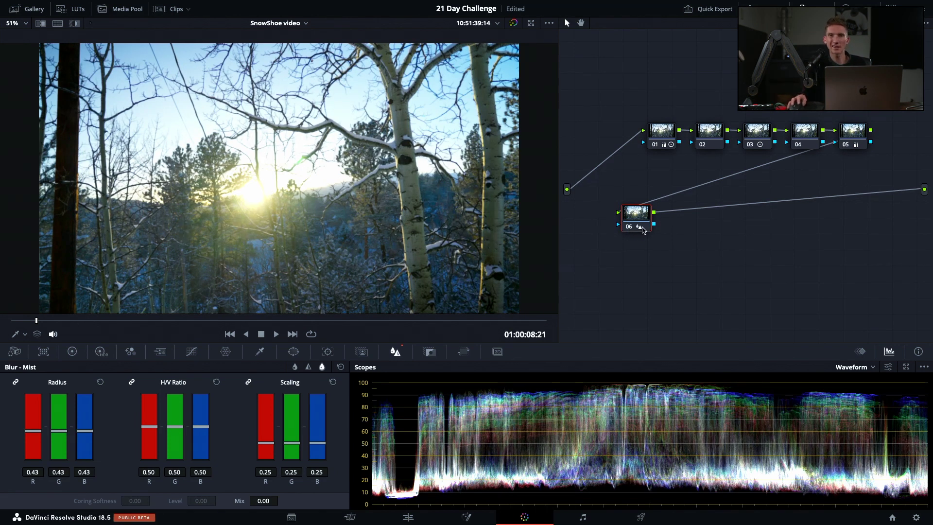
right_click(634, 225)
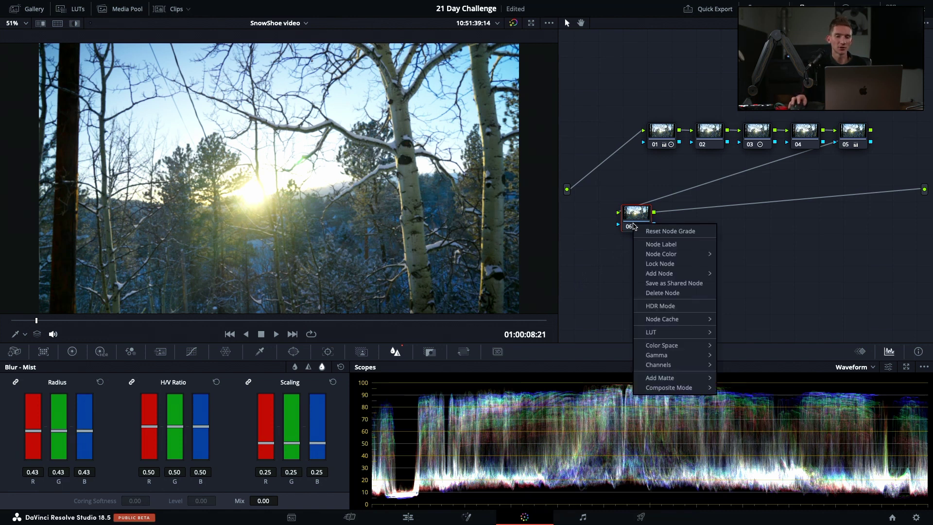
left_click(655, 232)
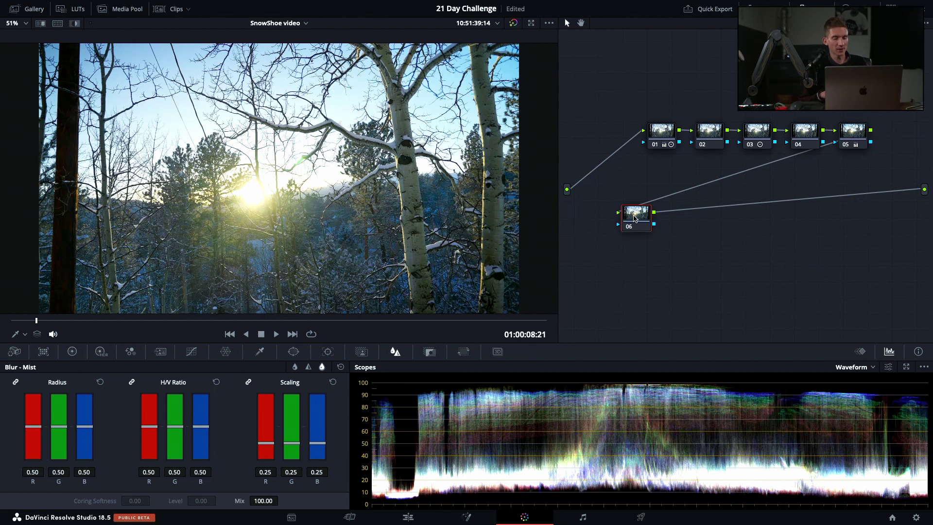
- Add a layer node beneath node 06 and move the resulting layer mixer clear of both nodes
key("alt+l")
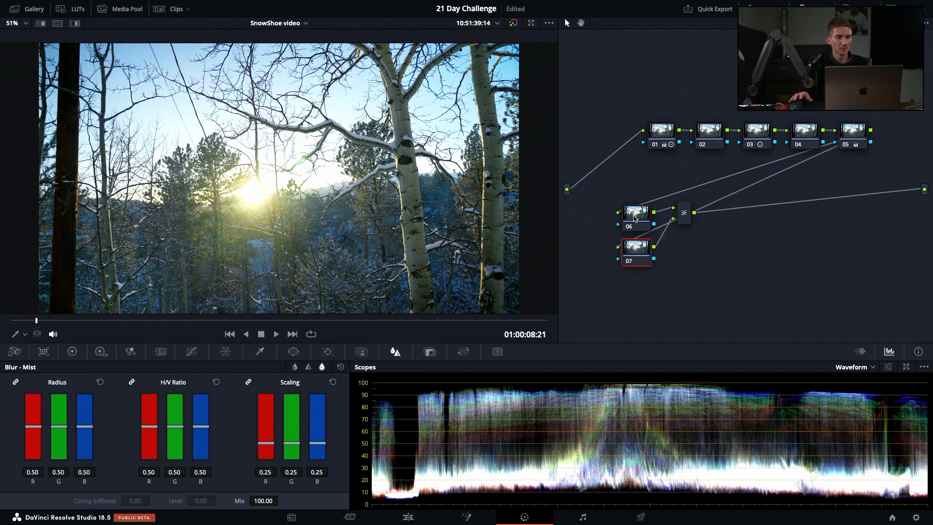
left_click_drag(686, 214, 723, 243)
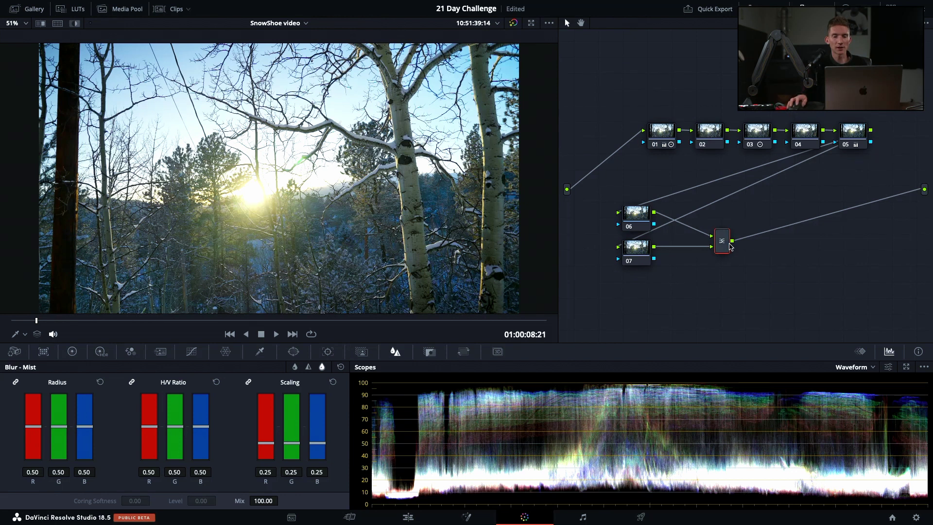
- Apply a blur effect from the effects library to node 07
left_click(644, 253)
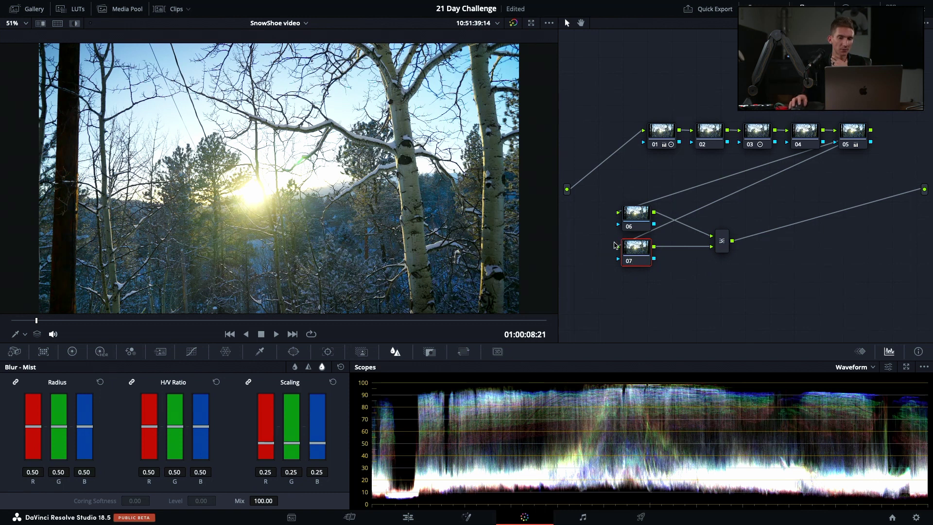
left_click(73, 352)
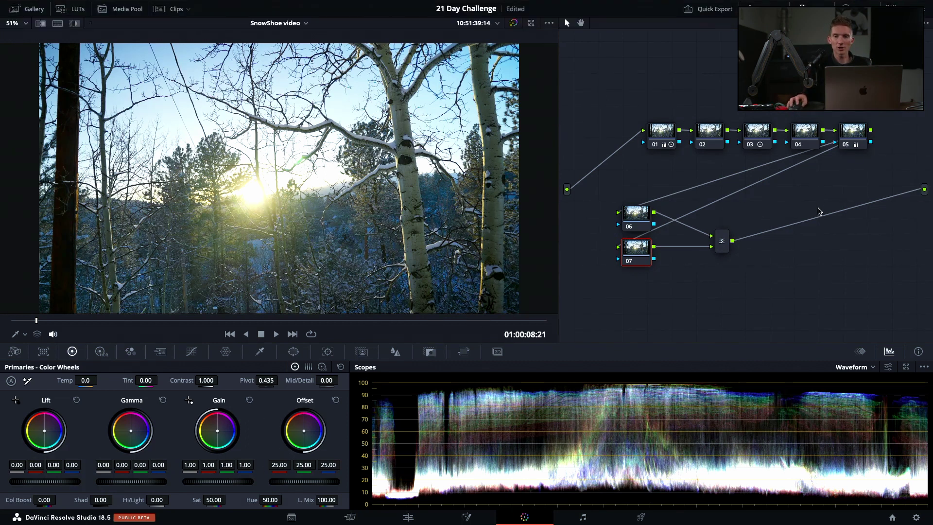
left_click(856, 9)
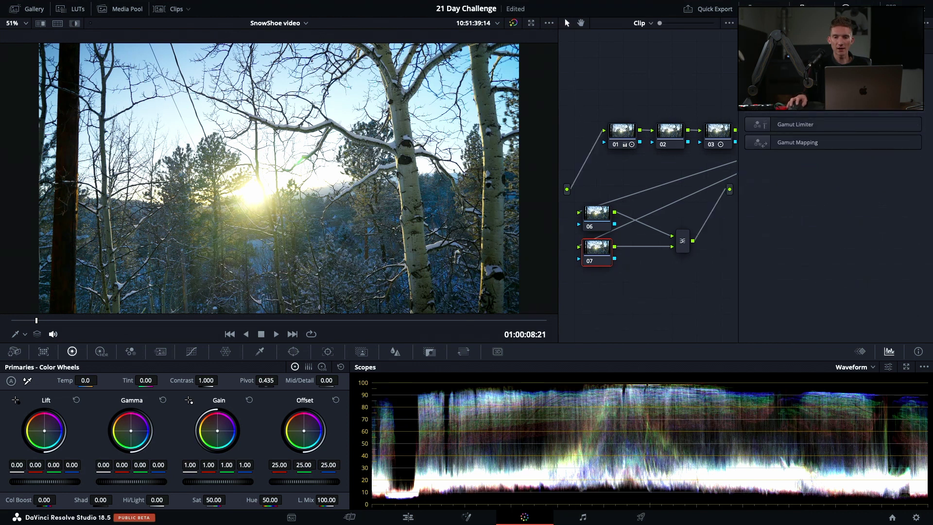
left_click_drag(787, 107, 601, 258)
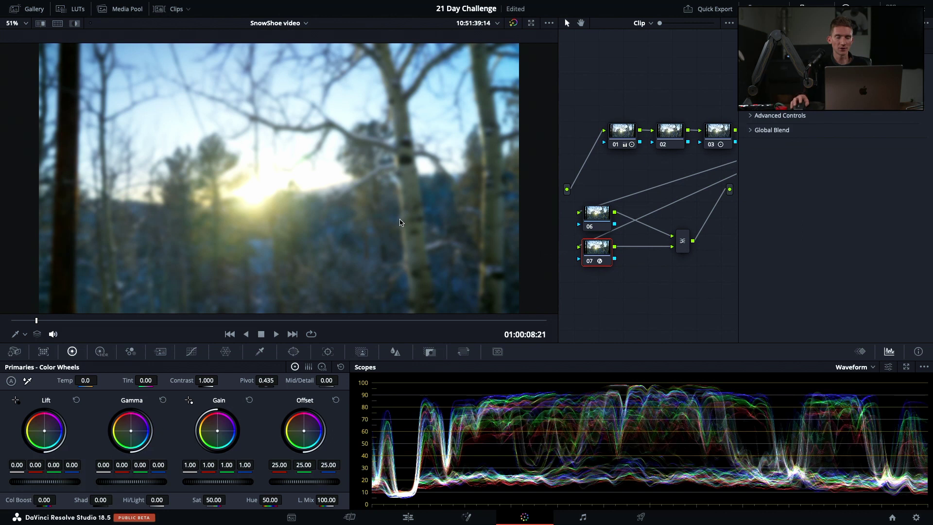
- Try the Black and Replicate border types in the blur's advanced controls, and restore Reflect
left_click(750, 116)
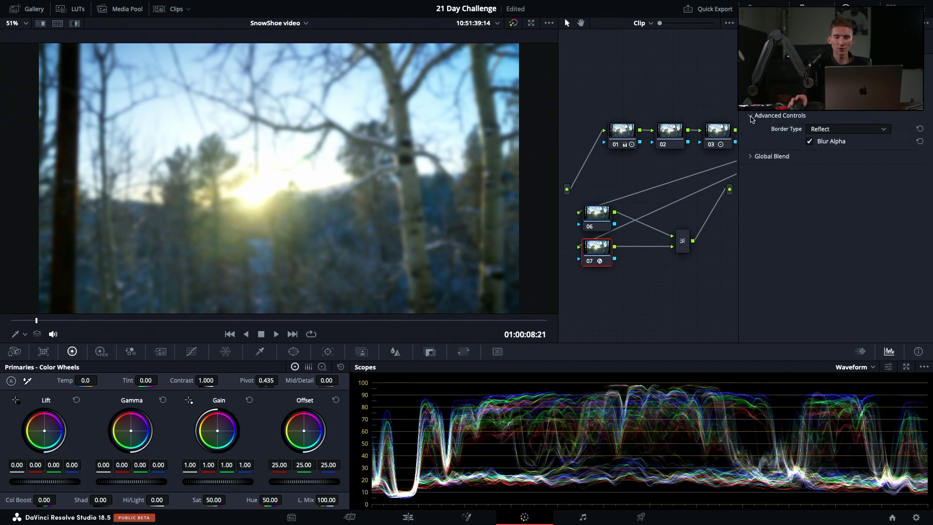
left_click(842, 130)
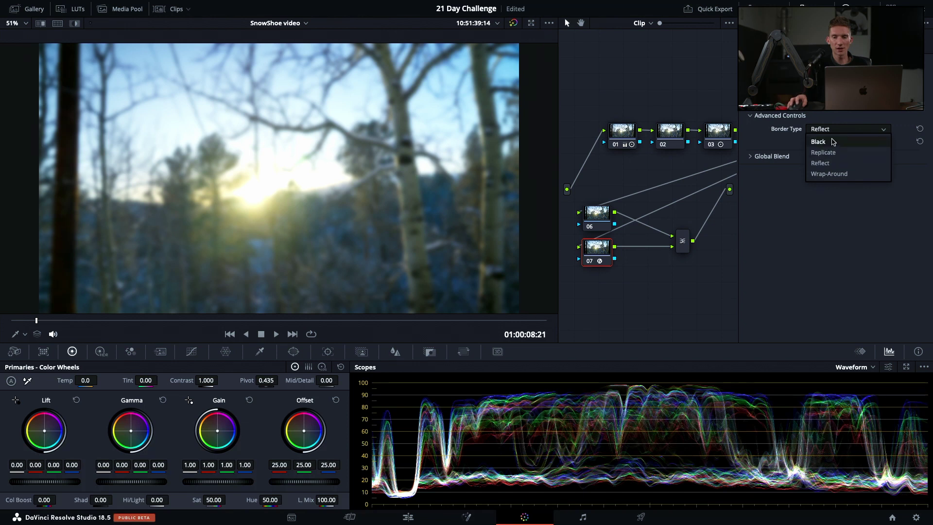
left_click(833, 162)
left_click(841, 129)
left_click(830, 141)
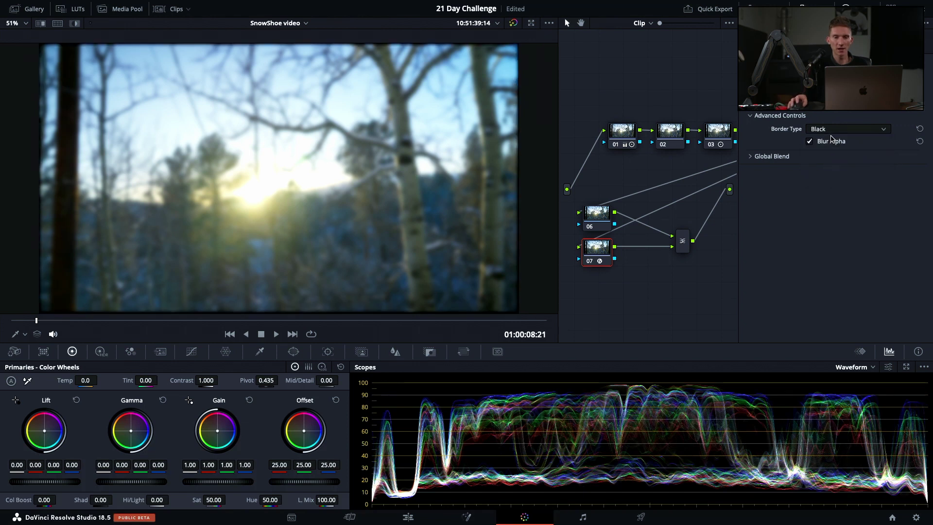
left_click(842, 130)
left_click(840, 149)
left_click(846, 129)
left_click(842, 161)
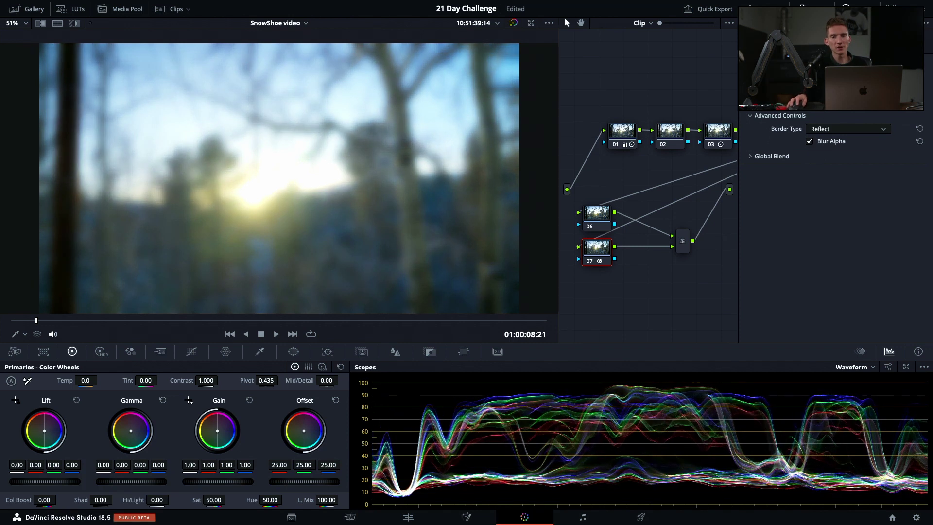
- Increase the blur strength on node 07 until the picture dissolves into soft patches of colour
mouse_move(886, 75)
left_mouse_down()
mouse_move(808, 75)
mouse_move(885, 76)
left_mouse_up()
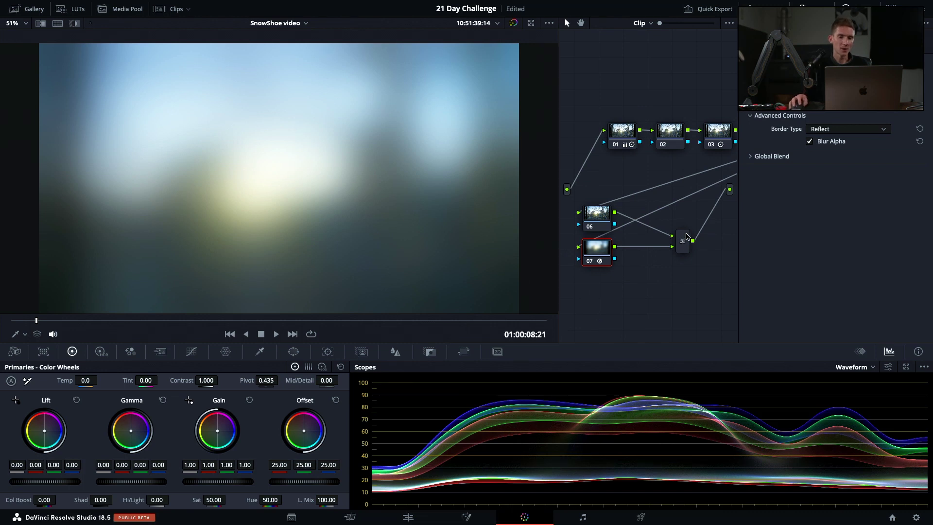
- Set the layer mixer's composite mode to Screen to blend the blurred node 07 over node 06
right_click(685, 246)
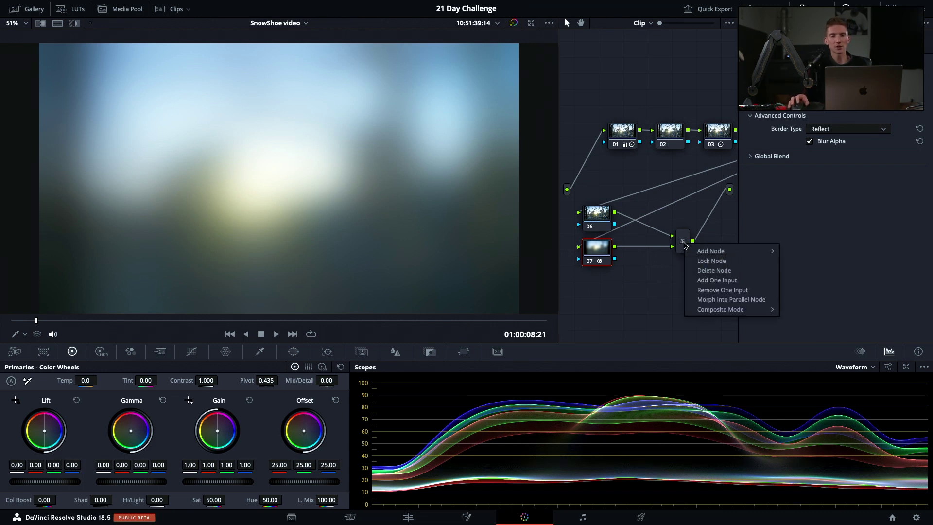
mouse_move(705, 255)
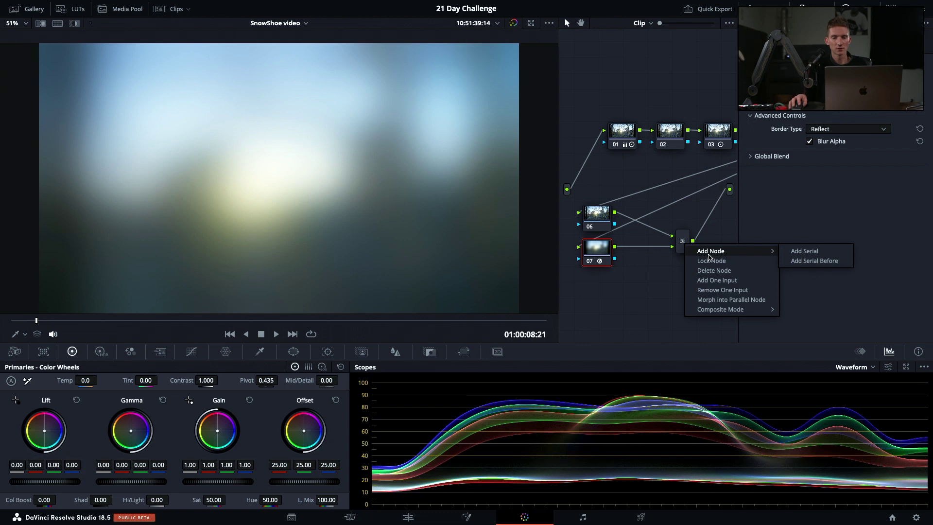
left_click(682, 240)
right_click(683, 241)
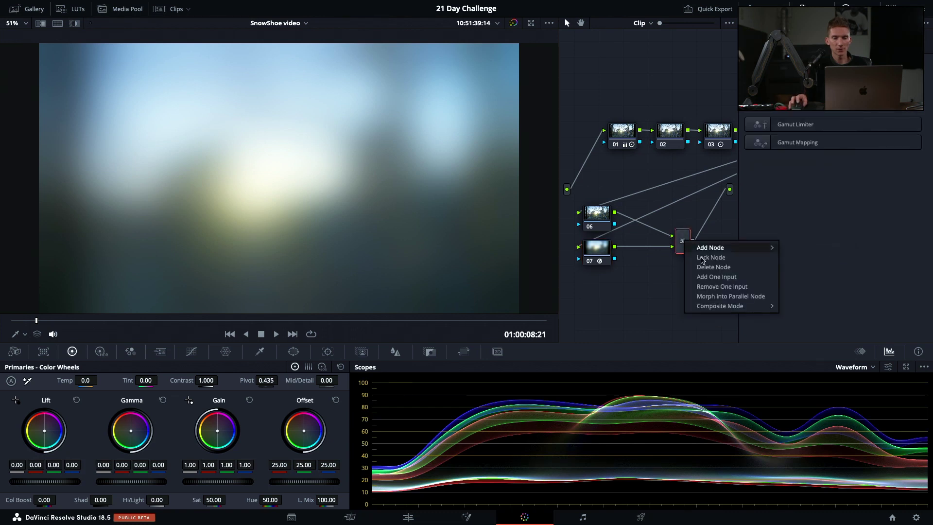
mouse_move(734, 306)
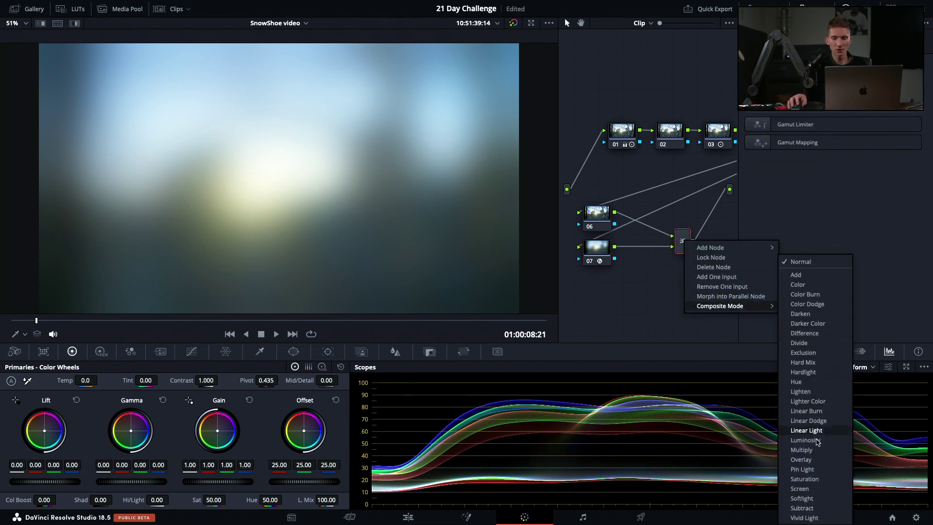
left_click(821, 489)
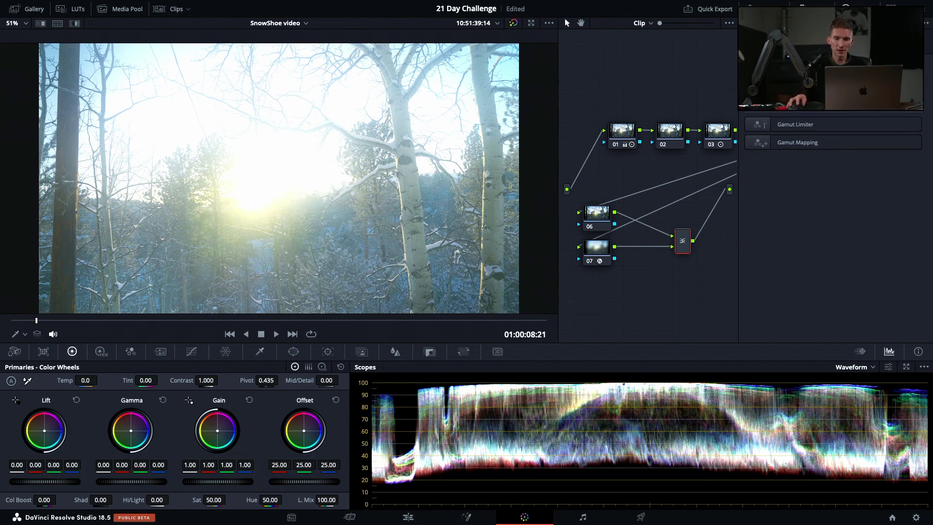
- Set node 07's saturation to 0 so the blurred layer adds only a neutral glow
left_click(856, 9)
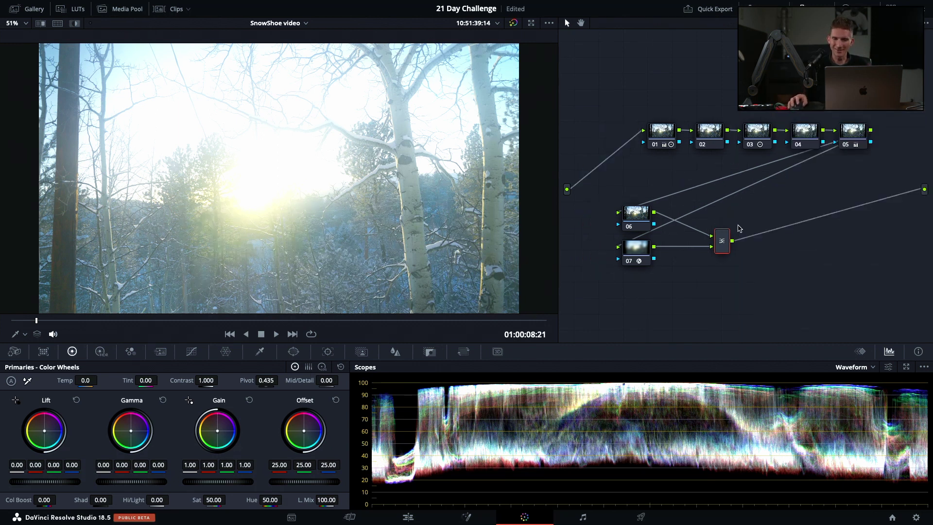
left_click(641, 250)
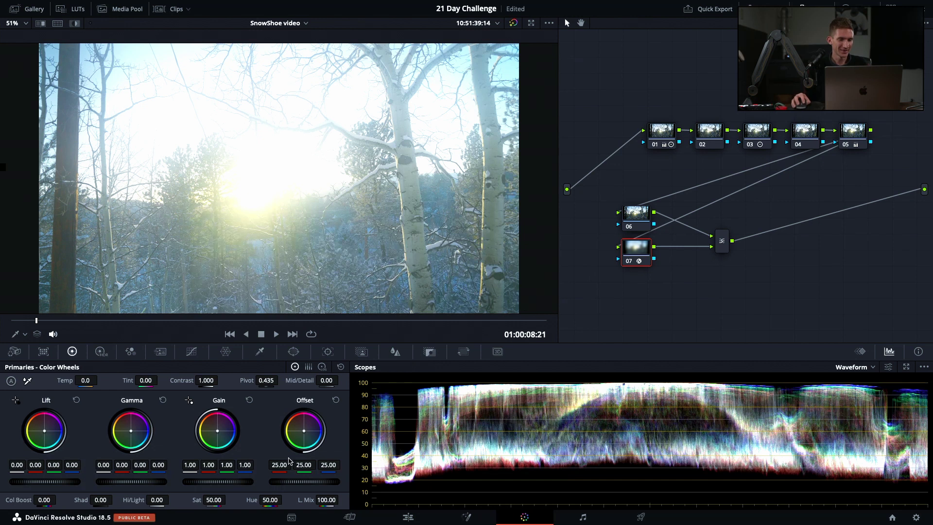
mouse_move(219, 501)
left_mouse_down()
mouse_move(168, 501)
mouse_move(223, 501)
left_mouse_up()
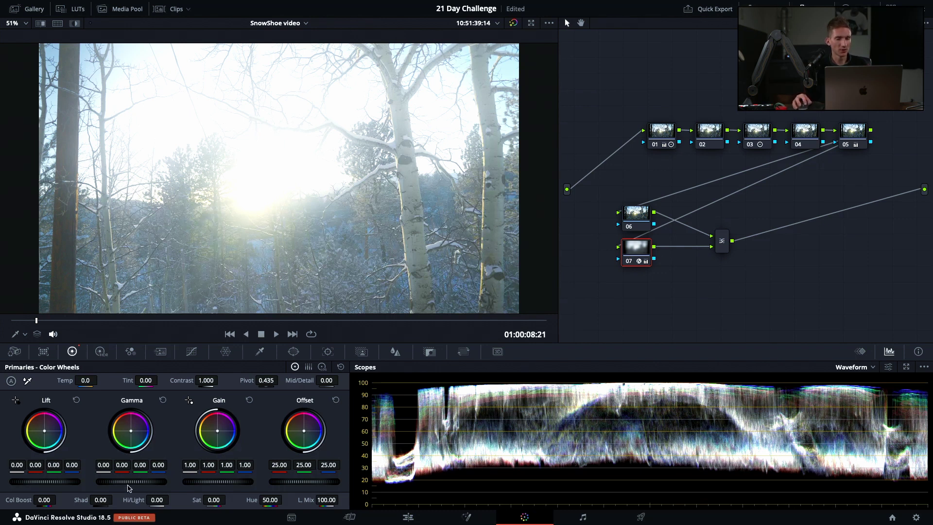
- Lower the white point of node 07's custom curve to about a third and move its black point slightly inward
left_click(192, 352)
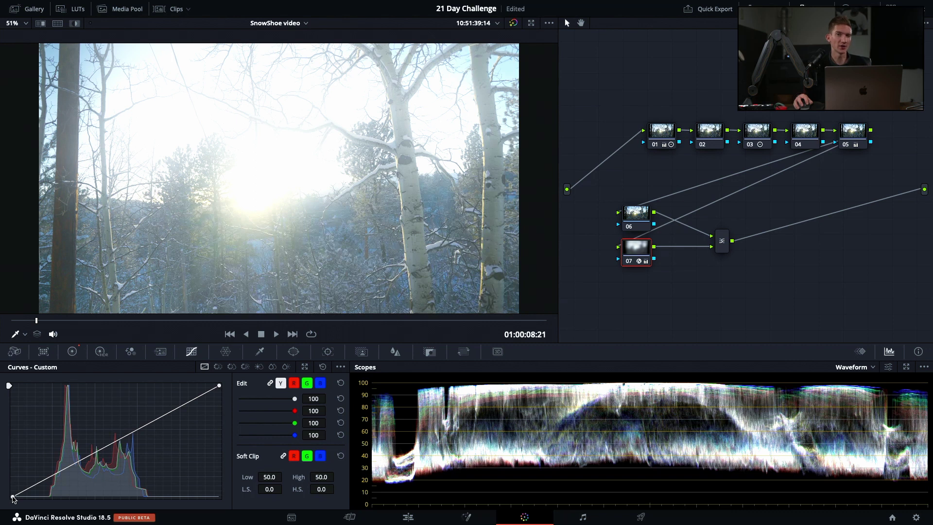
mouse_move(13, 498)
left_mouse_down()
mouse_move(4, 488)
mouse_move(9, 506)
left_mouse_up()
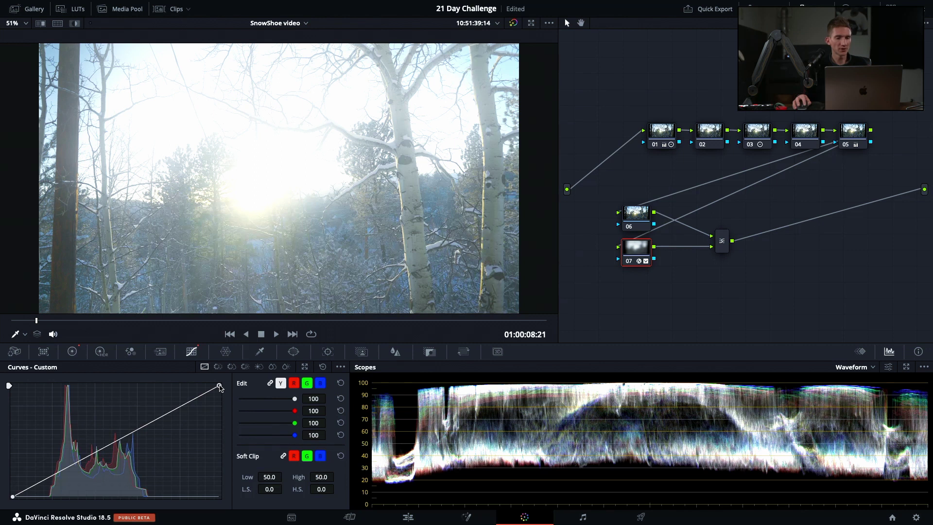
left_click_drag(219, 386, 244, 447)
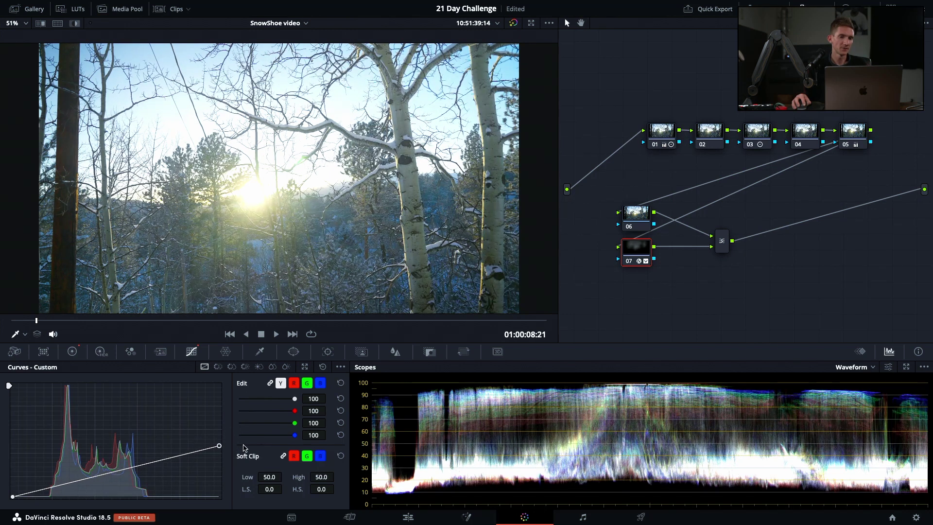
mouse_move(13, 496)
left_mouse_down()
mouse_move(10, 490)
mouse_move(37, 503)
mouse_move(10, 510)
left_mouse_up()
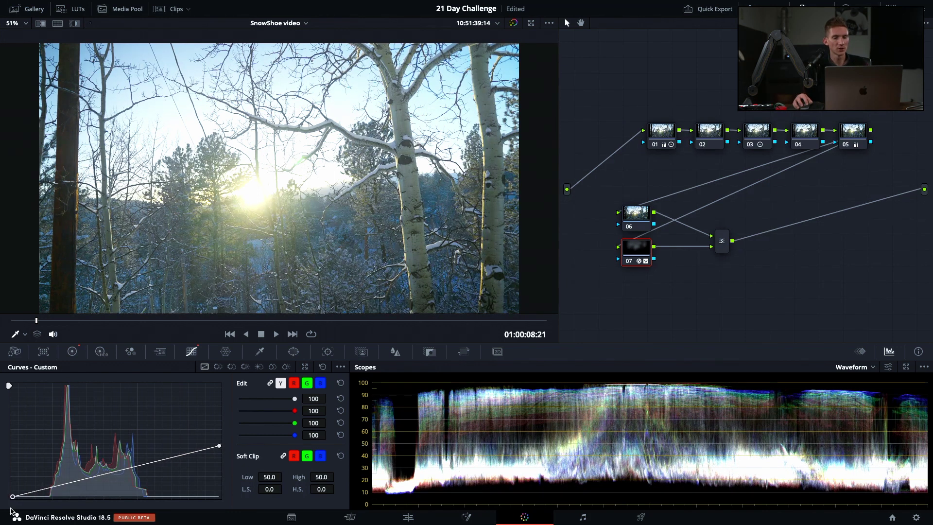
left_click_drag(10, 508, 22, 512)
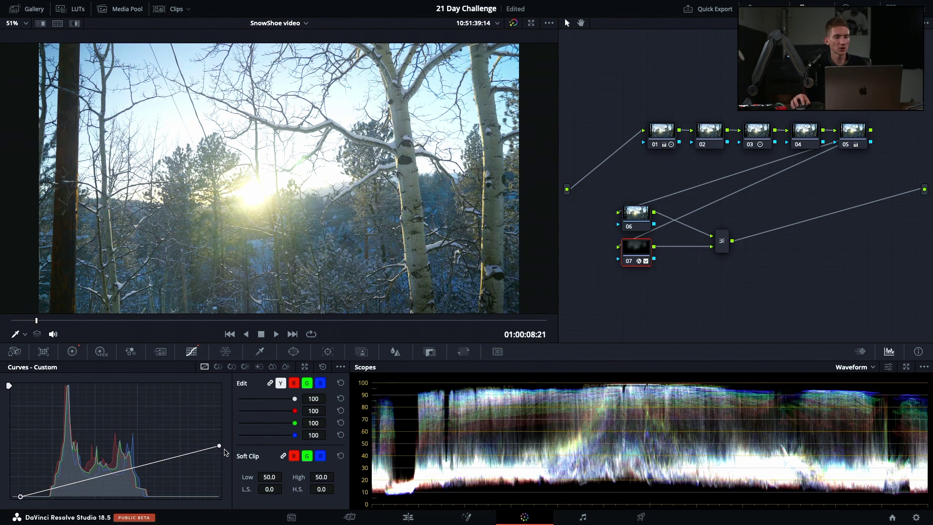
mouse_move(220, 447)
left_mouse_down()
mouse_move(224, 502)
mouse_move(224, 458)
left_mouse_up()
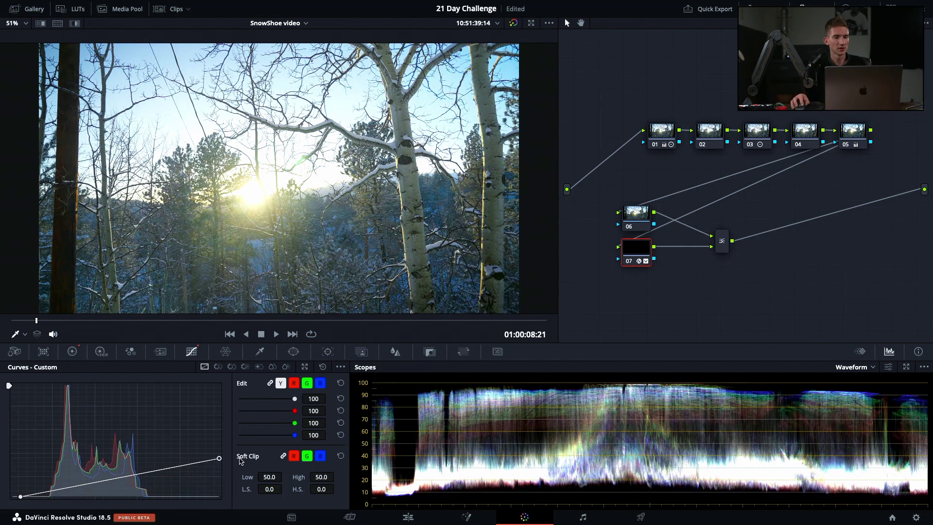
- Compare the picture with node 07 off and on, and raise its curve's white point back to full
left_click(629, 263)
left_click(629, 262)
left_click(629, 262)
left_click(628, 263)
left_click_drag(221, 462, 237, 365)
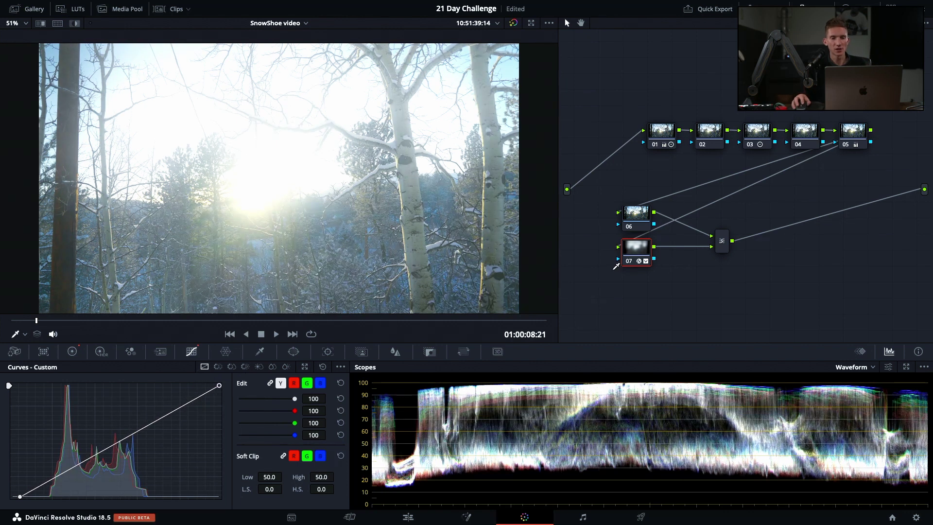
right_click(642, 244)
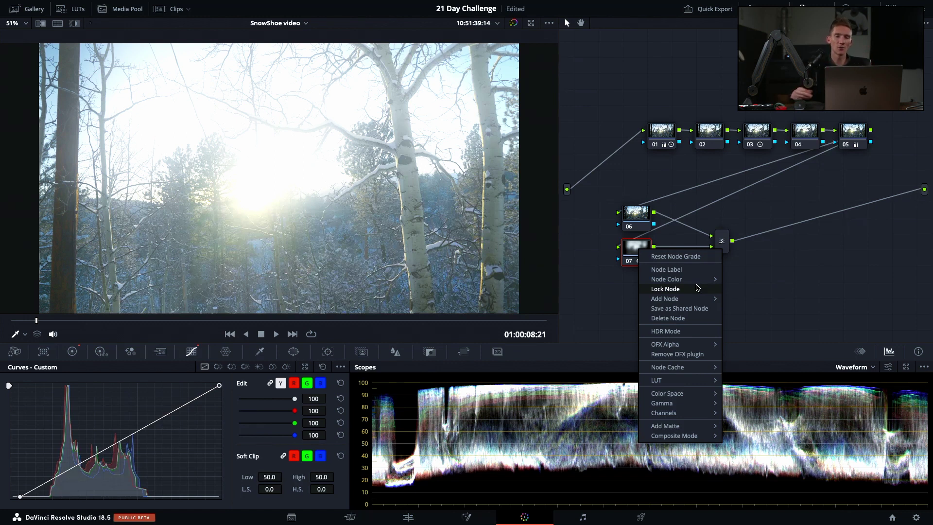
left_click(833, 278)
- Delete nodes 06, 07 and the layer mixer, and add a serial node after node 05, placed beneath the first row
left_click_drag(587, 183, 761, 284)
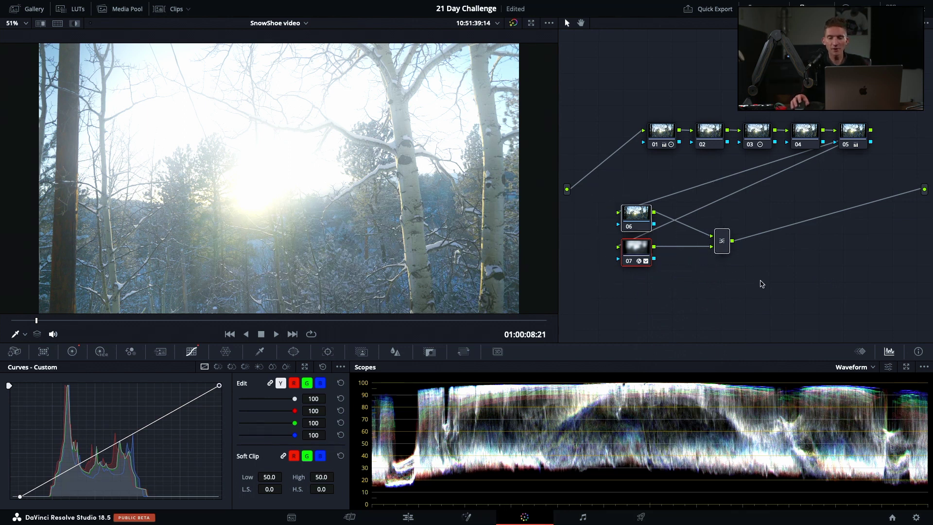
key("Delete")
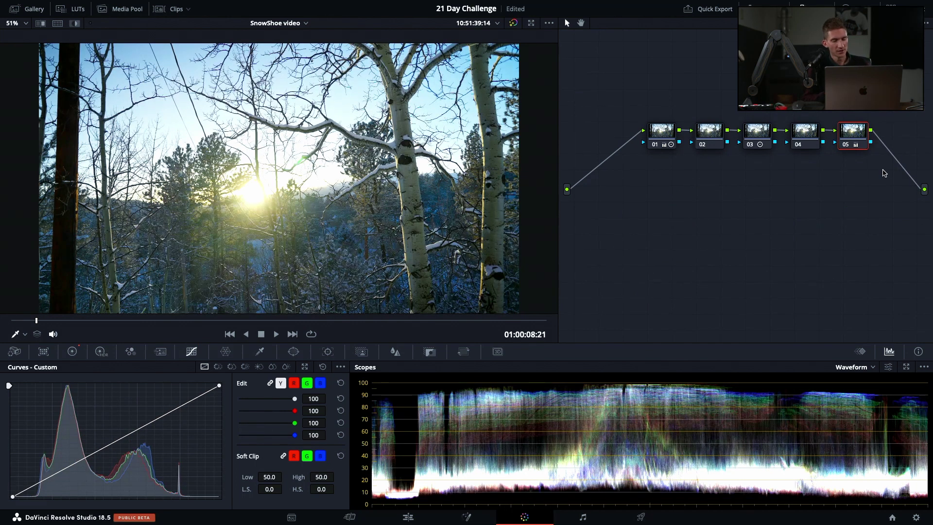
key("alt+s")
left_click_drag(896, 141, 654, 231)
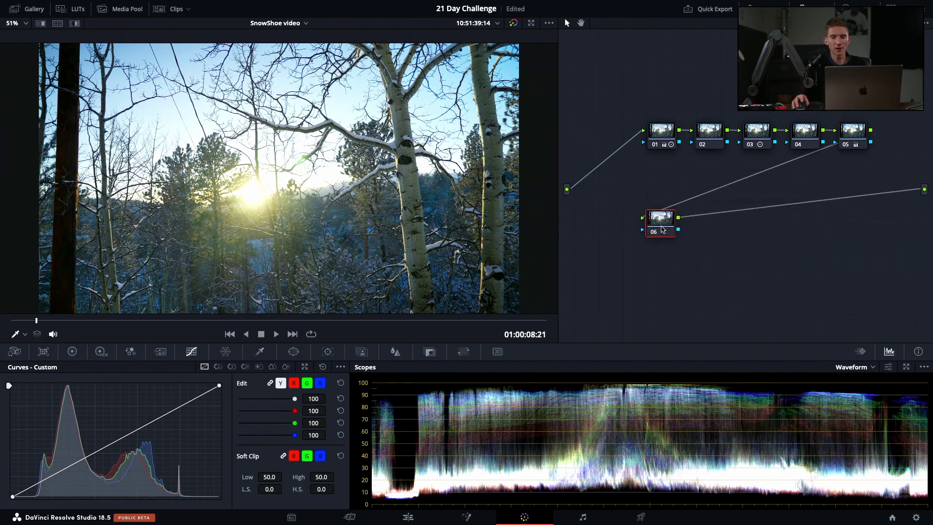
- Search the effects library for "glow" and apply the Glow effect to node 06
left_click(855, 9)
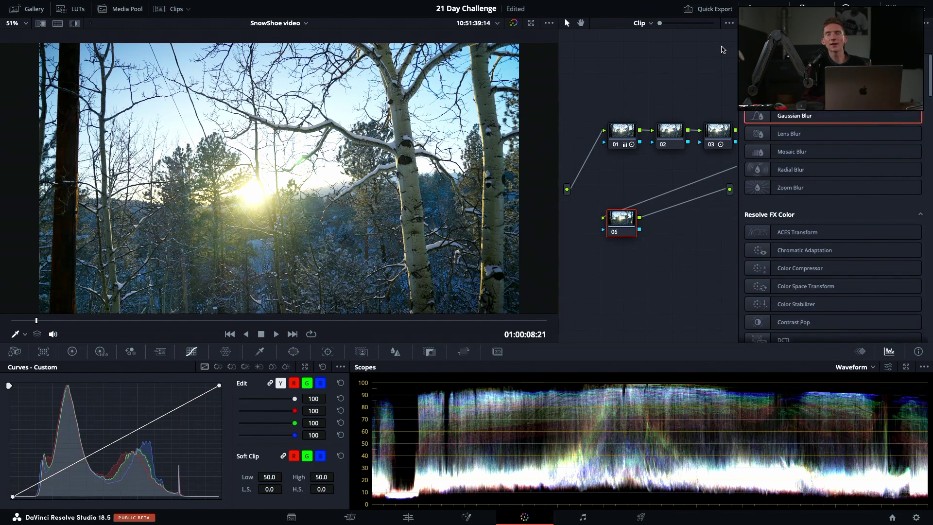
type("glow")
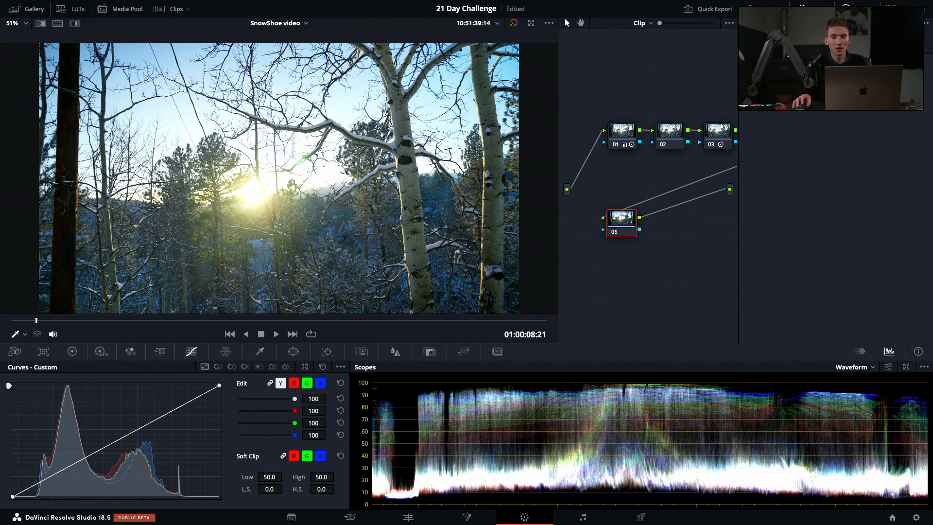
left_click_drag(732, 105, 625, 227)
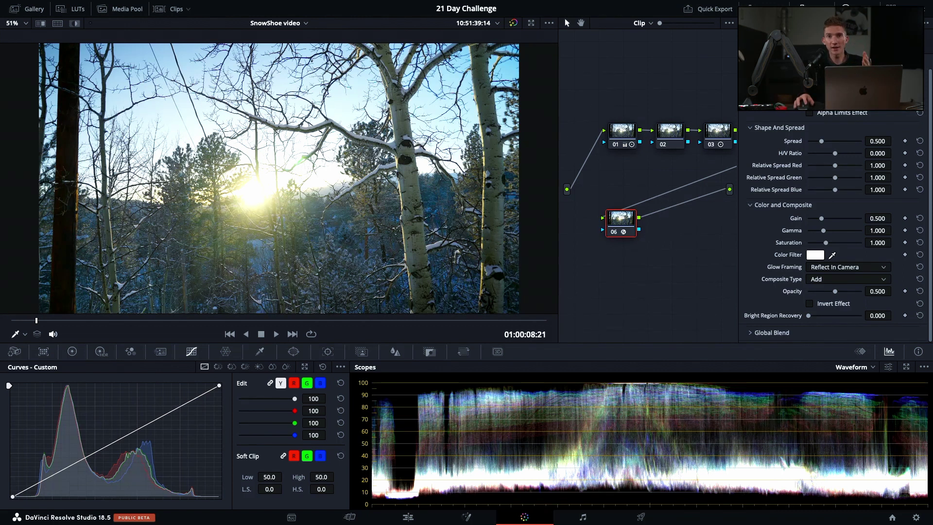
- Switch the glow effect's output to the isolated glow and adjust it until it fills the bright sky area
left_click(848, 88)
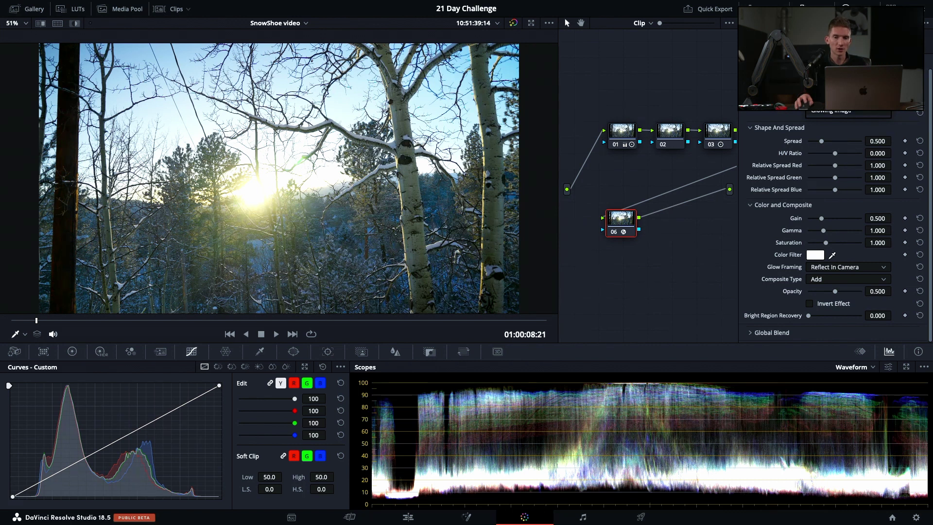
left_click(838, 99)
left_click(847, 88)
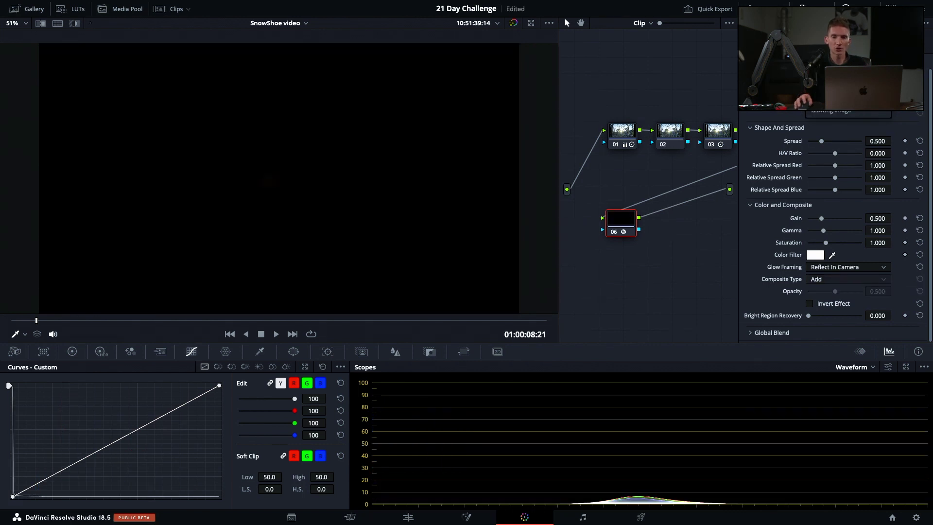
left_click(838, 95)
left_click(847, 88)
left_click(853, 111)
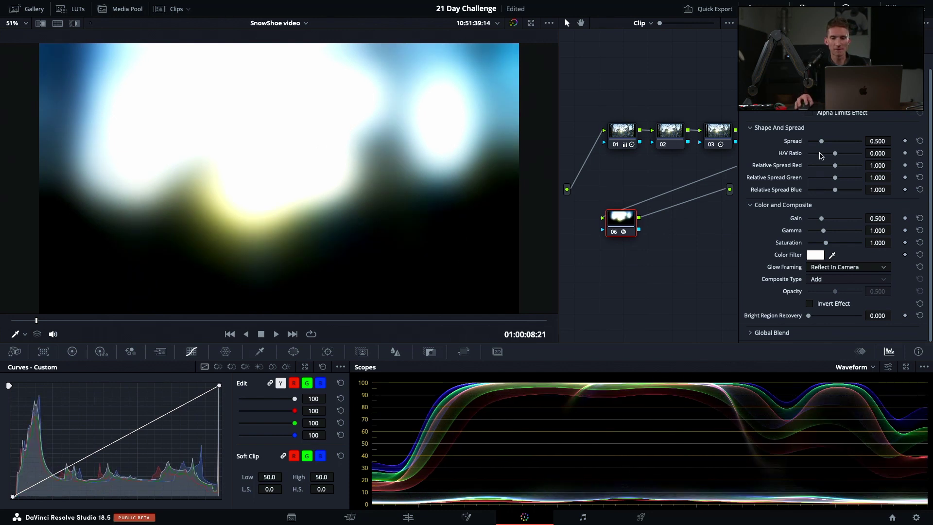
- Set the glow's spread to 0.606 and its gain to 0.275, and reset its gamma
left_click_drag(821, 143, 824, 148)
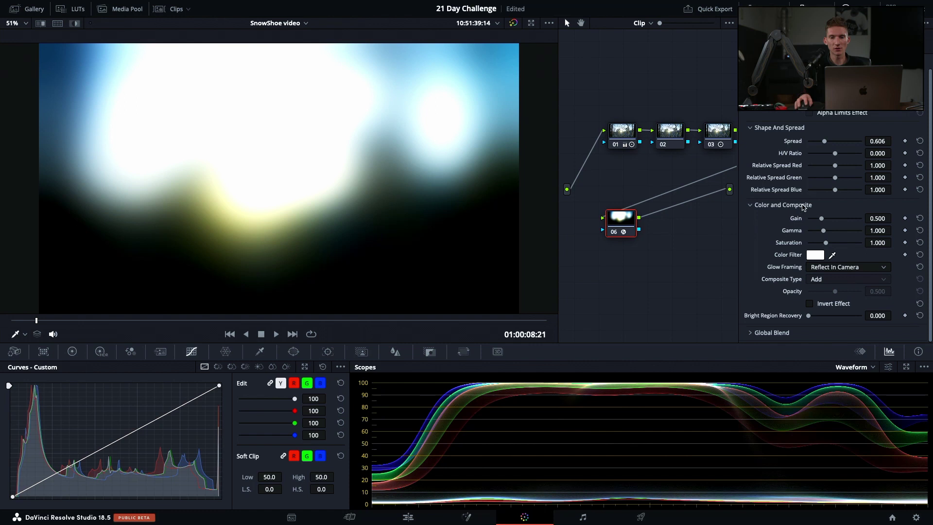
left_click_drag(825, 222, 801, 221)
mouse_move(823, 230)
left_mouse_down()
mouse_move(834, 233)
mouse_move(816, 221)
left_mouse_up()
double_click(793, 230)
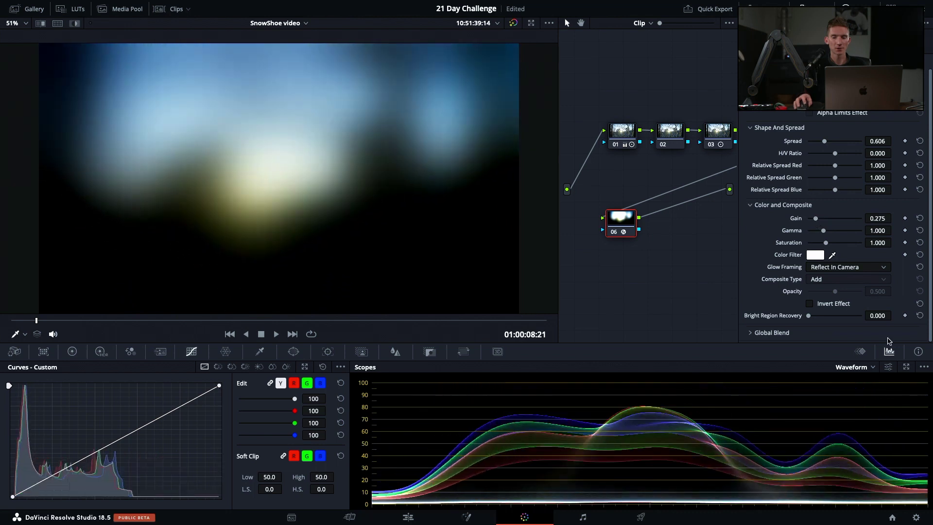
- Turn off Colorize for the waveform scope, try the Y display and return to RGB
left_click(888, 367)
left_click(828, 359)
left_click(841, 304)
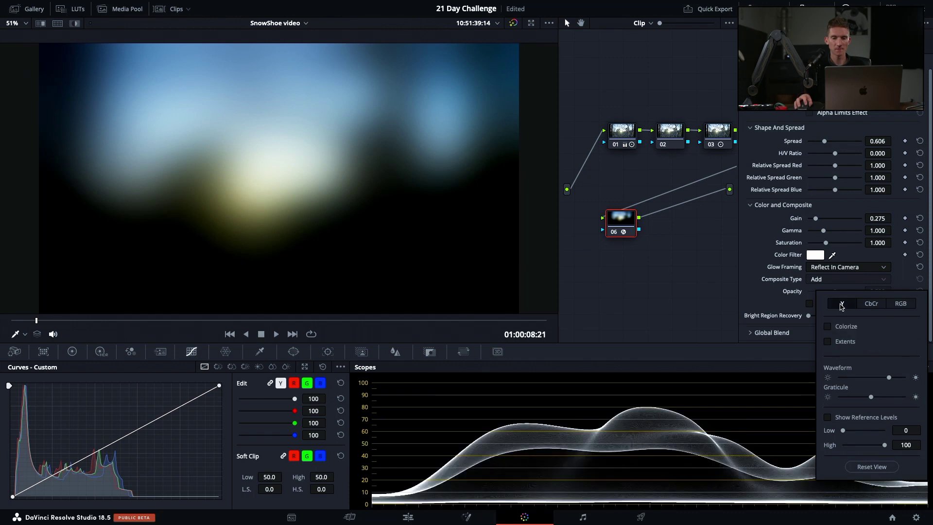
left_click(900, 304)
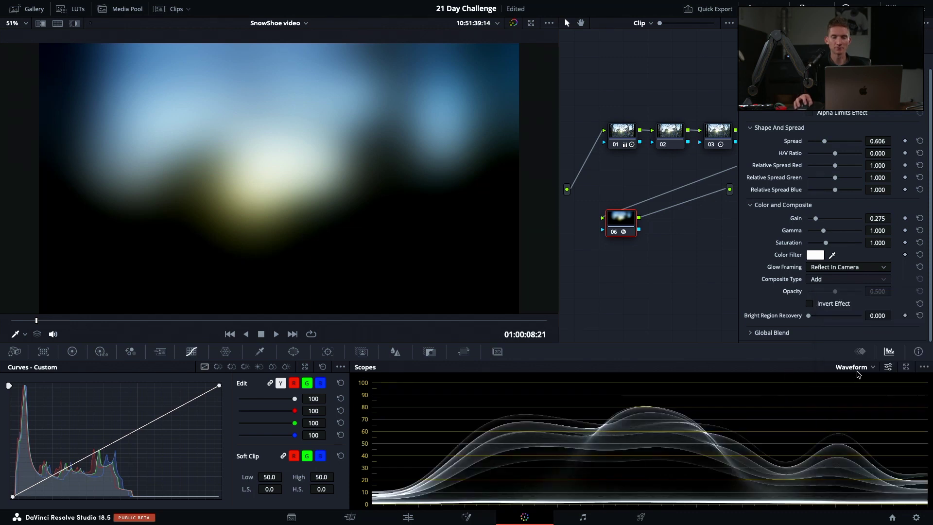
left_click(856, 368)
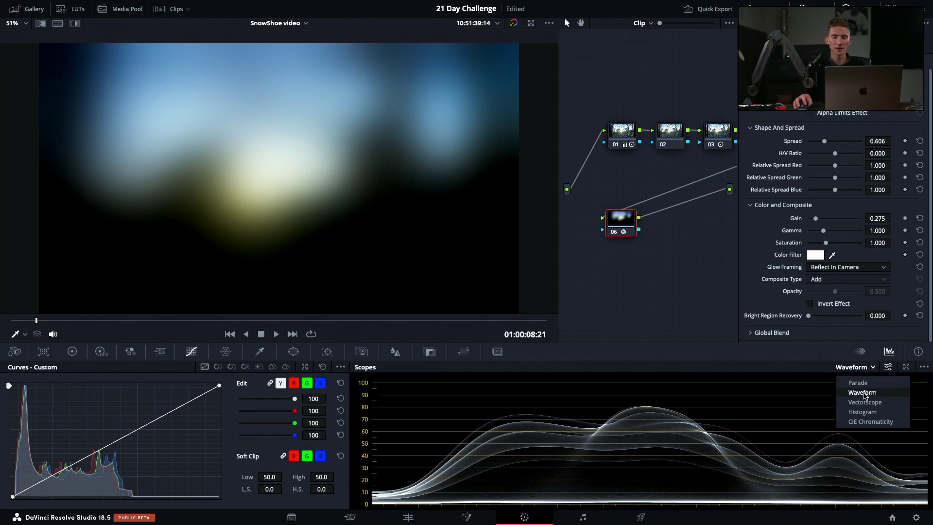
left_click(866, 395)
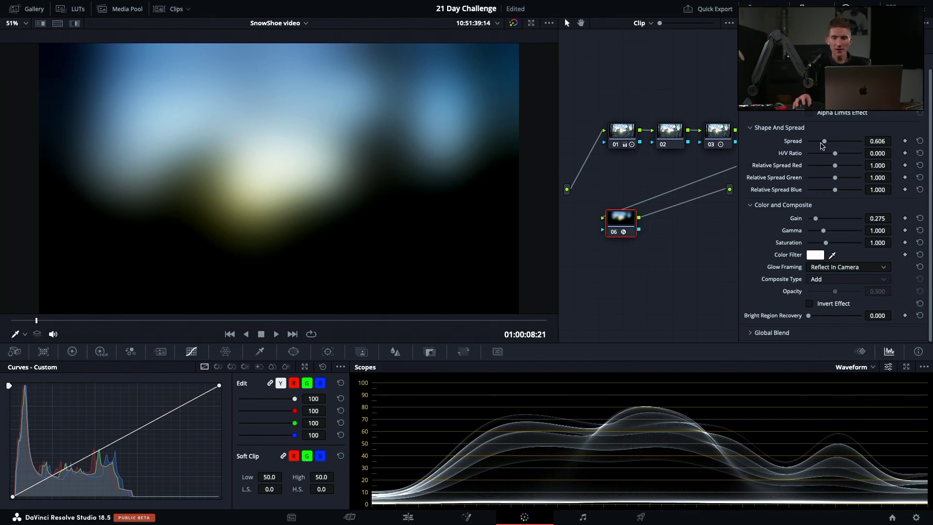
- Set the glow's spread to 0.624, its gain to 0.385 and its gamma to 1.176
mouse_move(824, 144)
left_mouse_down()
mouse_move(803, 154)
mouse_move(824, 151)
left_mouse_up()
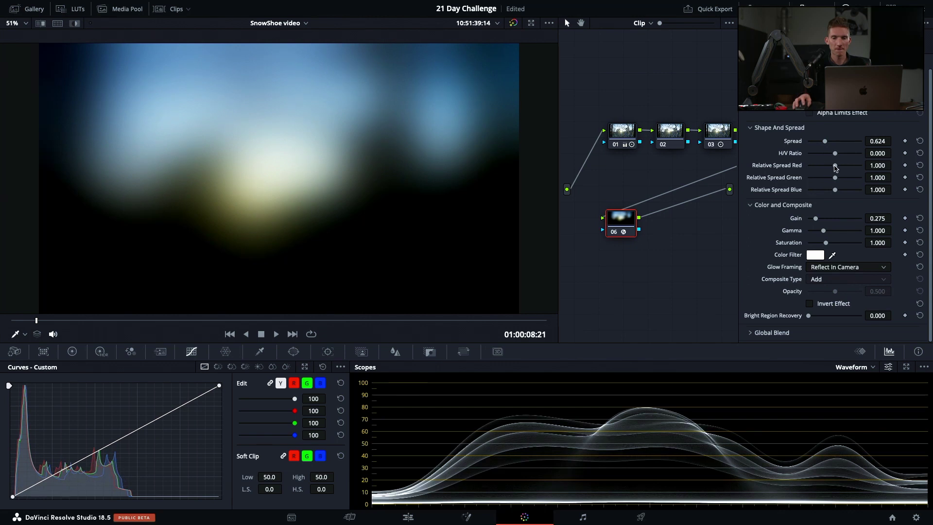
left_click_drag(816, 219, 824, 220)
mouse_move(825, 222)
left_mouse_down()
mouse_move(828, 236)
mouse_move(845, 235)
mouse_move(815, 237)
mouse_move(827, 239)
left_mouse_up()
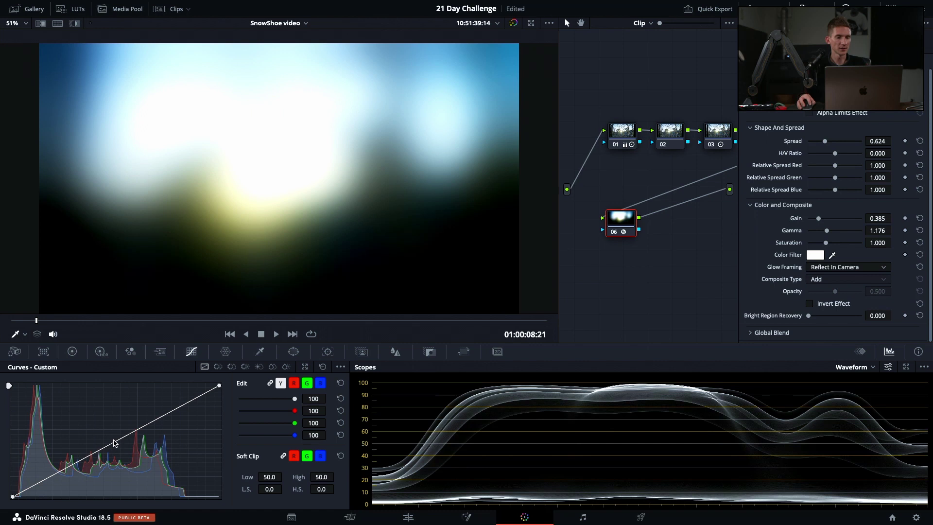
- Try raising the midpoint and shifting the end points of node 06's custom curve, and undo the changes
mouse_move(114, 442)
left_mouse_down()
mouse_move(102, 419)
mouse_move(141, 444)
mouse_move(119, 438)
left_mouse_up()
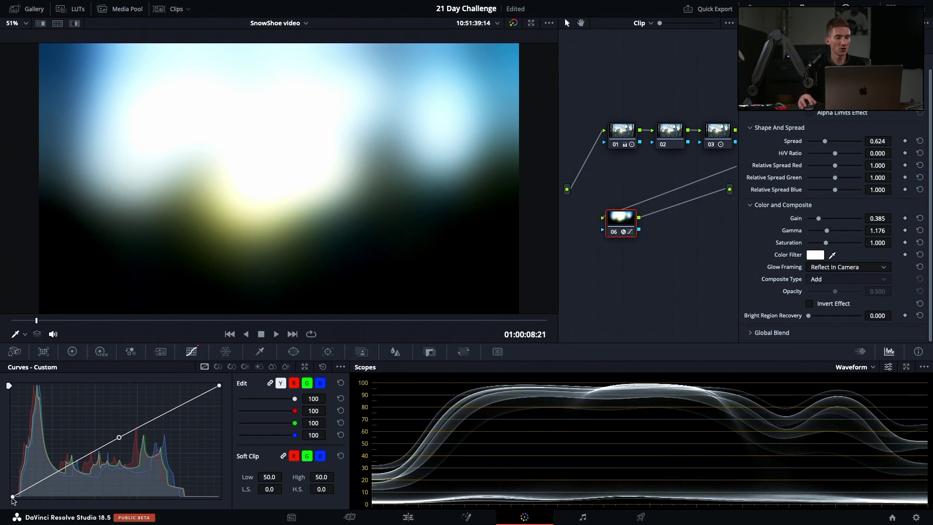
left_click_drag(219, 386, 208, 385)
left_click_drag(13, 497, 8, 485)
key("super+z")
key("super+z")
key("super+z")
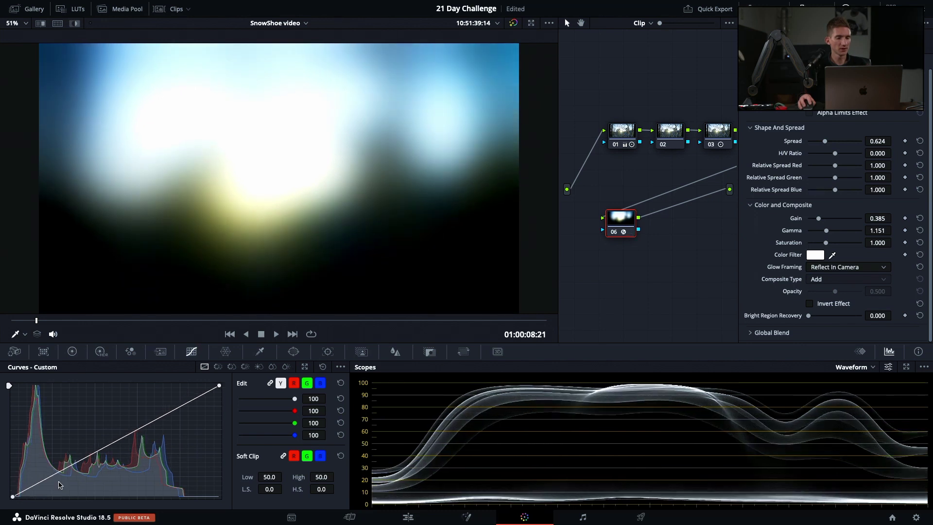
- Try raising the black point and pulling in the white point of node 06's custom curve, and reset the curve
key("super+shift+z")
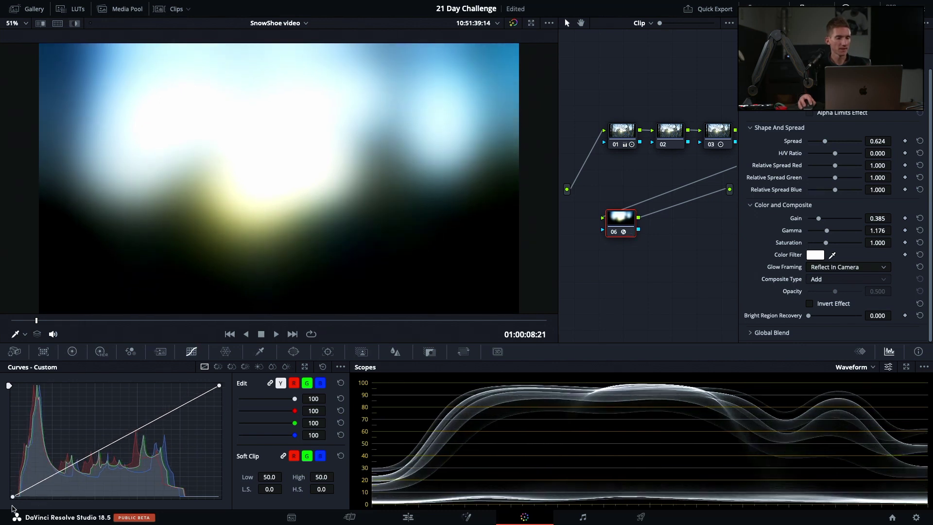
key("super+shift+z")
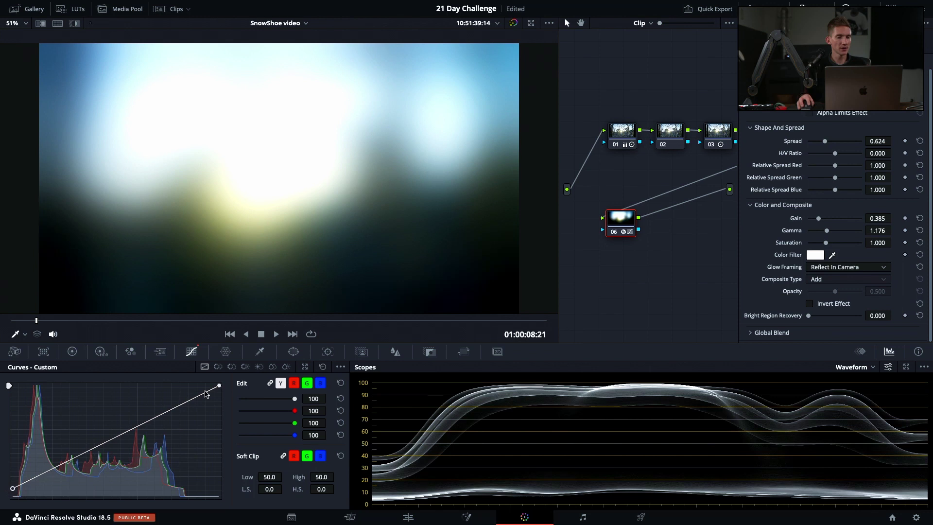
left_click_drag(219, 386, 198, 385)
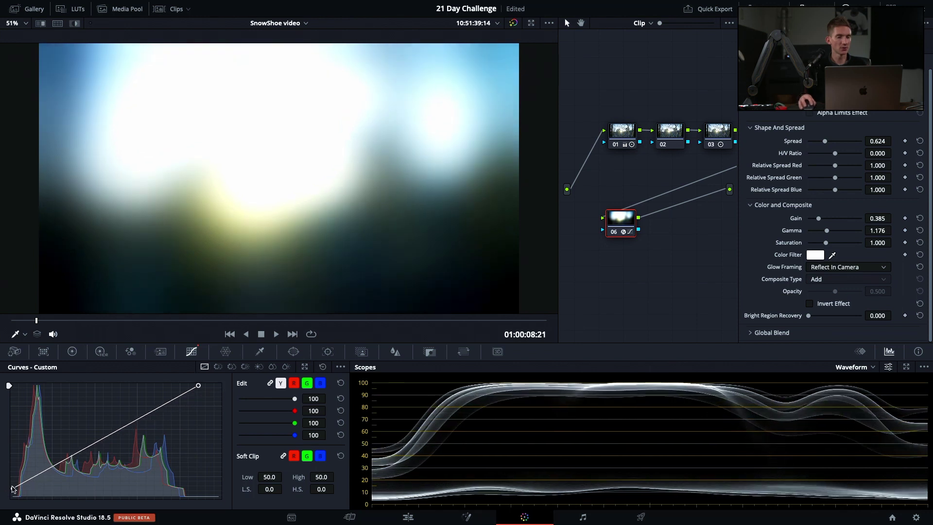
left_click_drag(13, 488, 1, 471)
left_click_drag(198, 385, 182, 384)
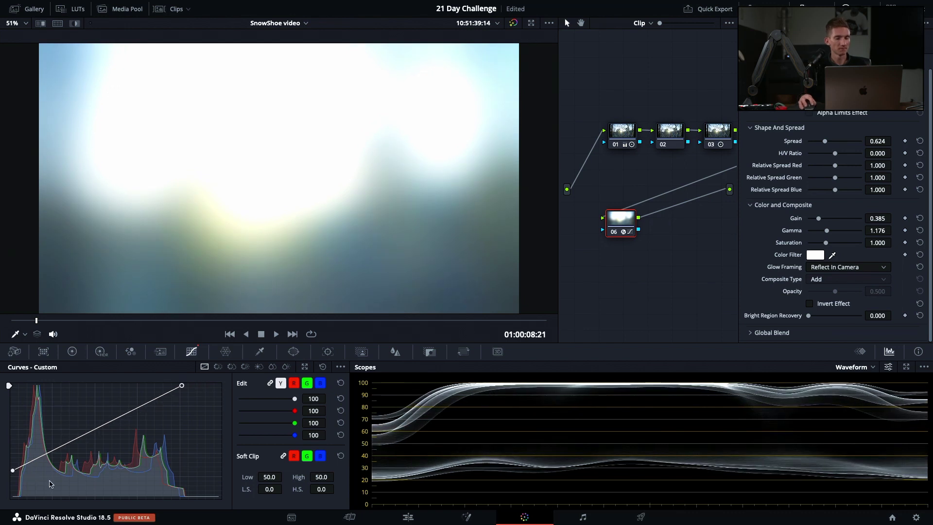
left_click(323, 366)
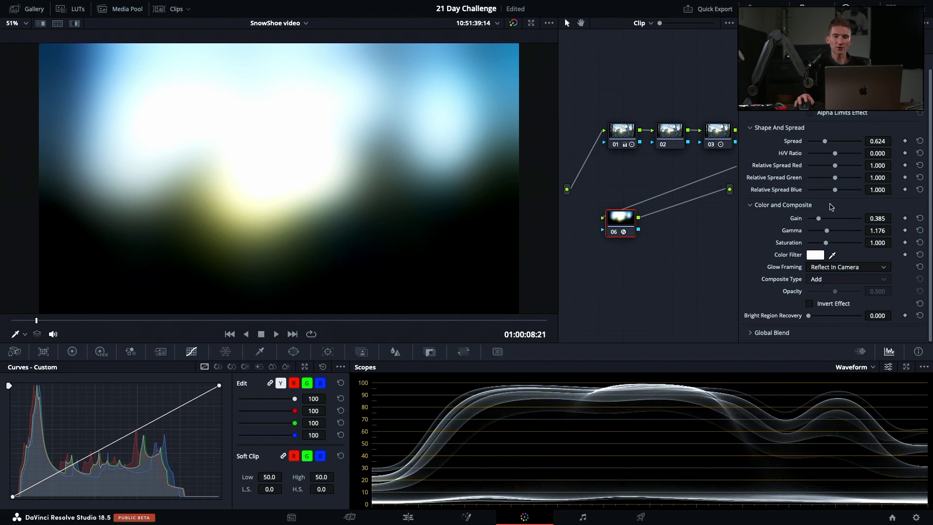
- Switch the glow's output to Glowing Image, try a spread of 0.000 and set the spread to 0.312
left_click(848, 75)
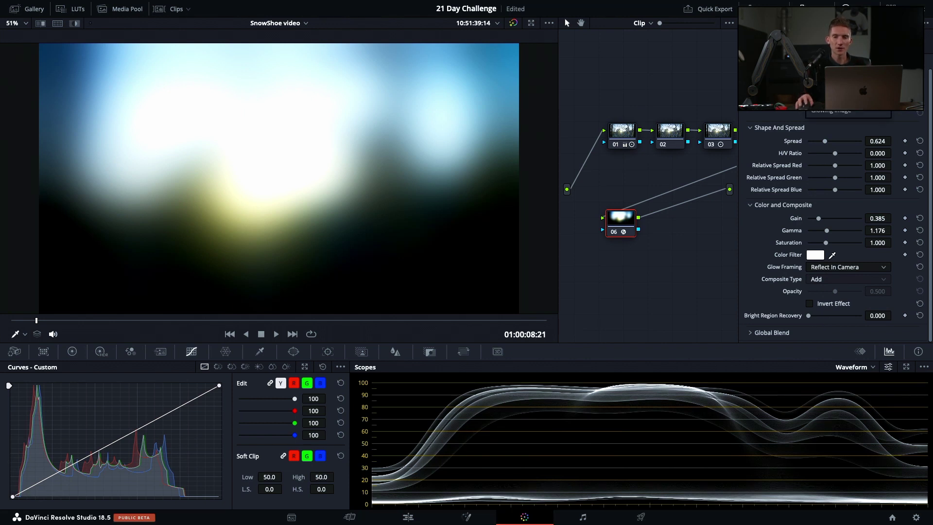
left_click(840, 113)
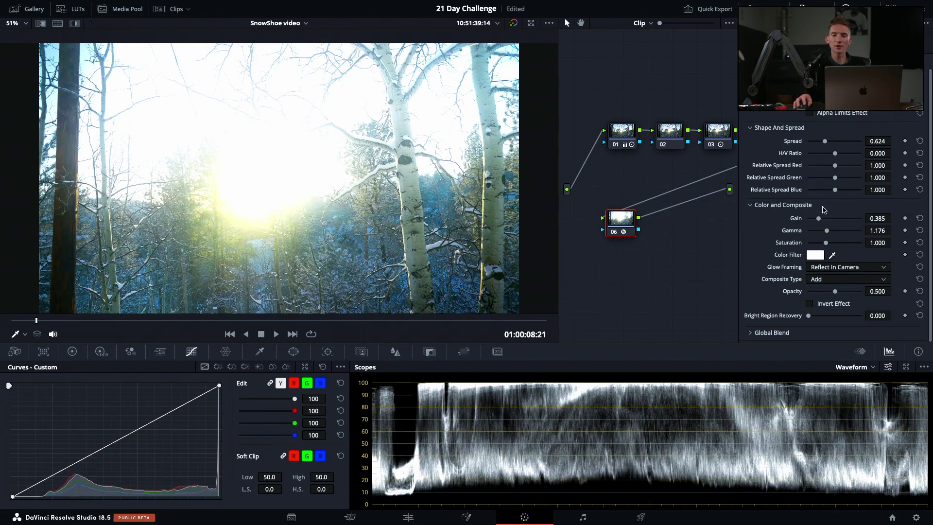
left_click_drag(826, 143, 804, 145)
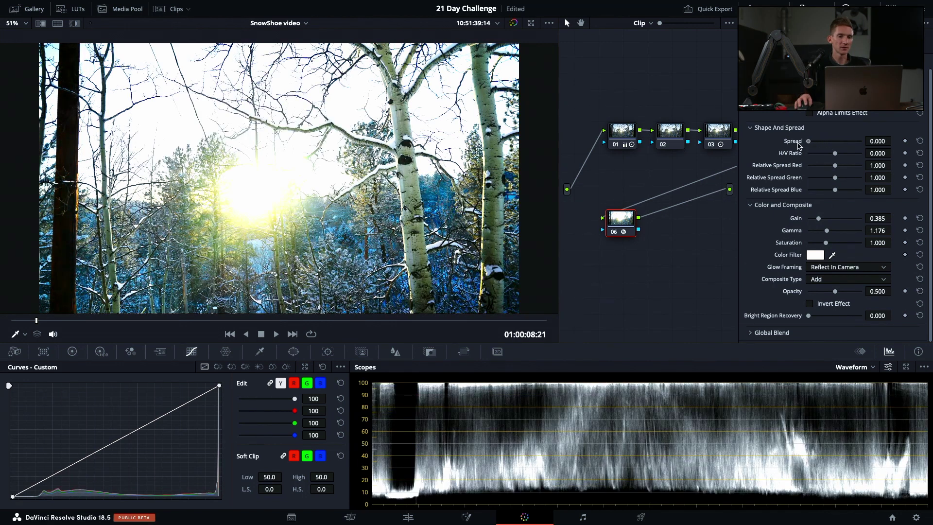
left_click_drag(807, 142, 816, 141)
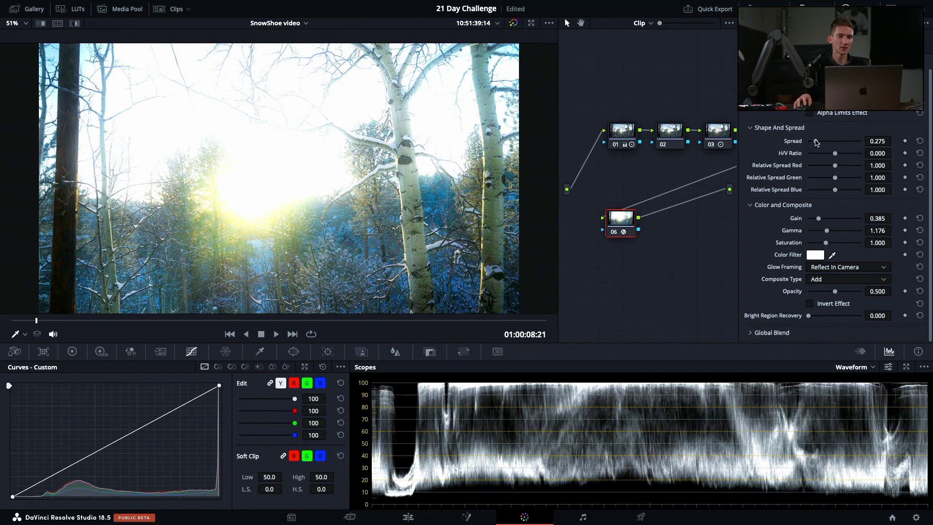
- Set the glow's gain to 0.055, its gamma to 1.870 and its saturation to 0.303
left_click_drag(819, 222, 807, 221)
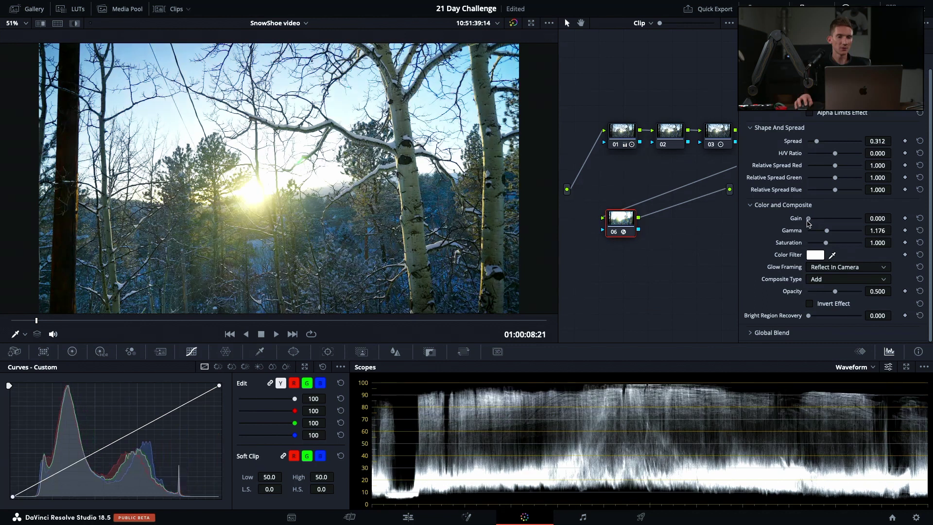
left_click_drag(827, 231, 811, 221)
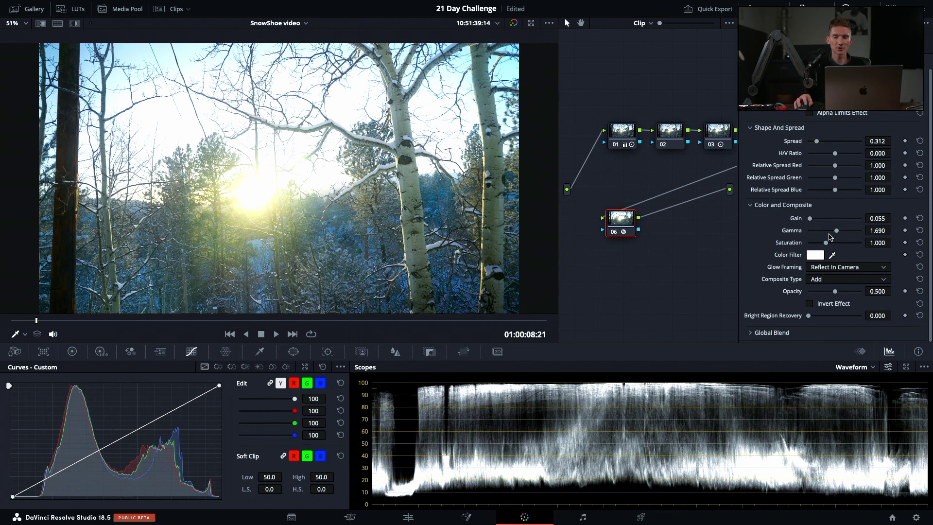
left_click_drag(836, 233, 839, 233)
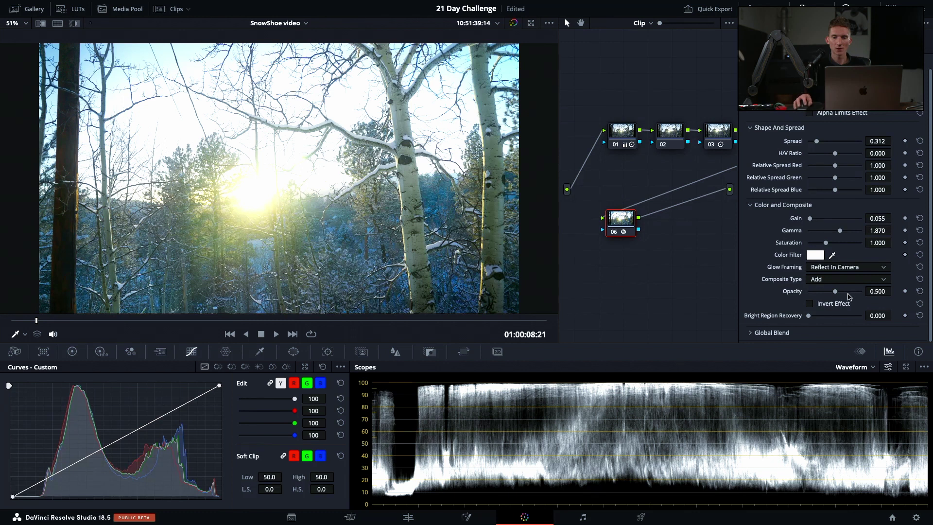
left_click_drag(825, 243, 932, 246)
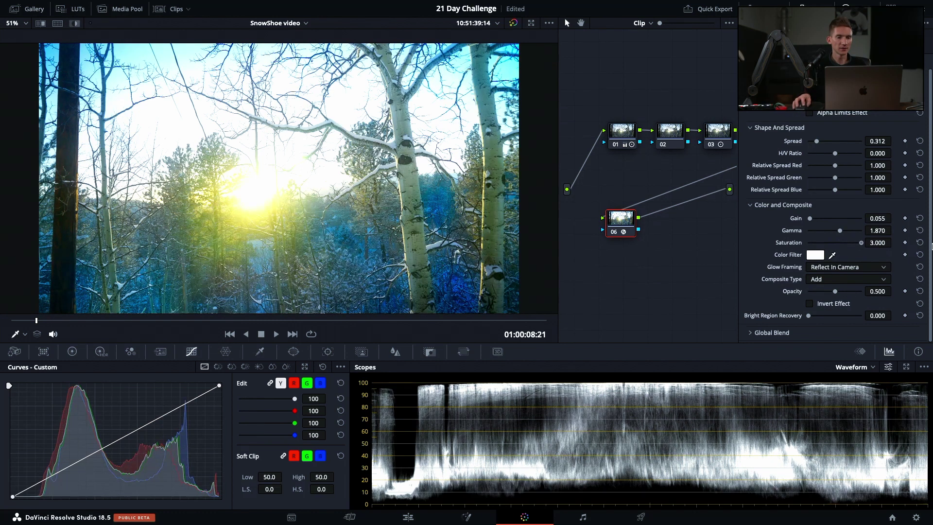
left_click_drag(869, 246, 816, 245)
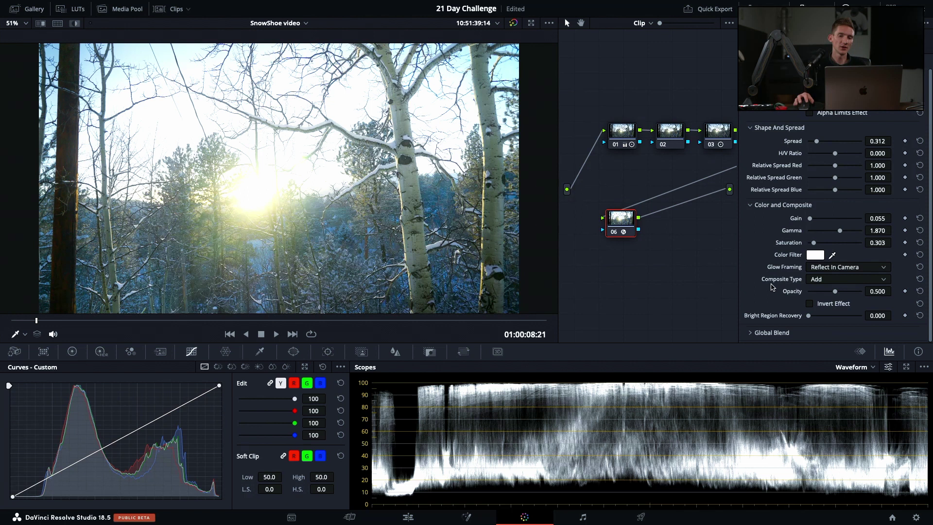
- Try Invert Effect and leave it off, and set the glow's opacity to 0.275
left_click(809, 304)
left_click(809, 304)
left_click(810, 304)
left_click(809, 304)
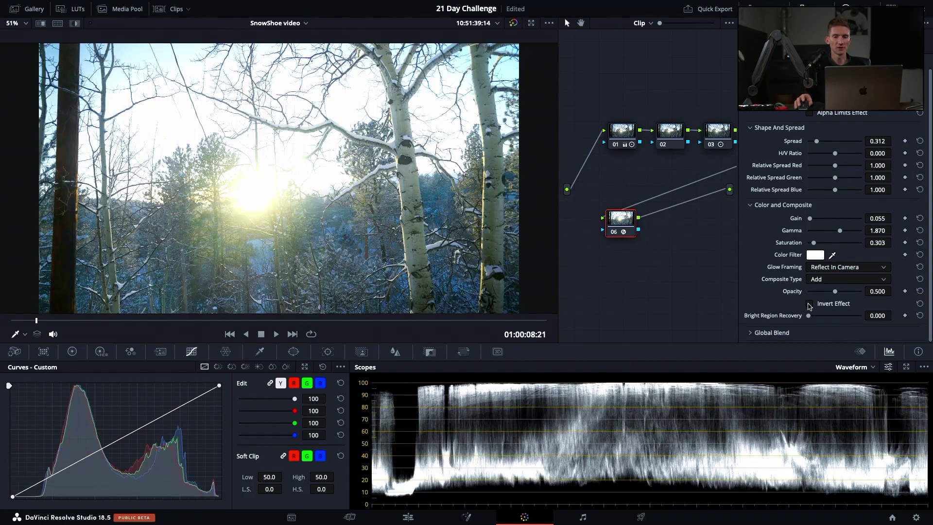
left_click_drag(836, 292, 867, 294)
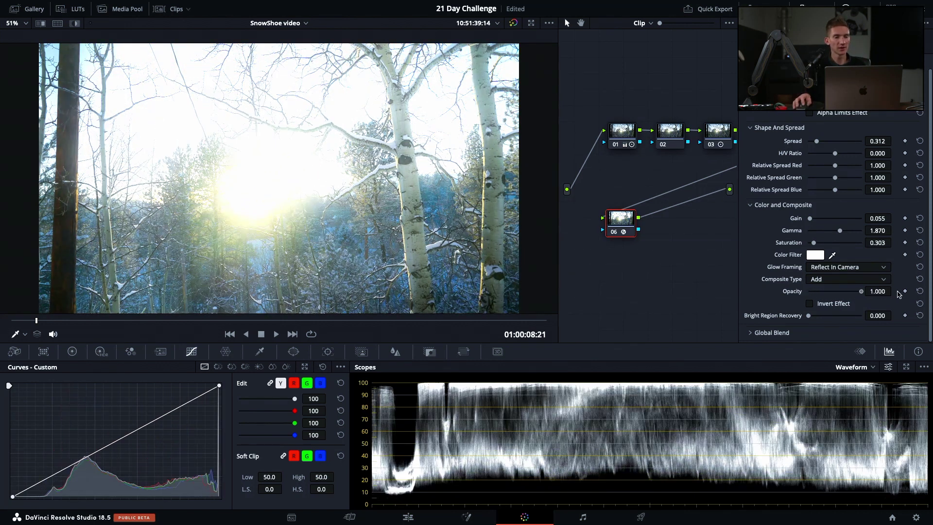
left_click_drag(860, 292, 822, 292)
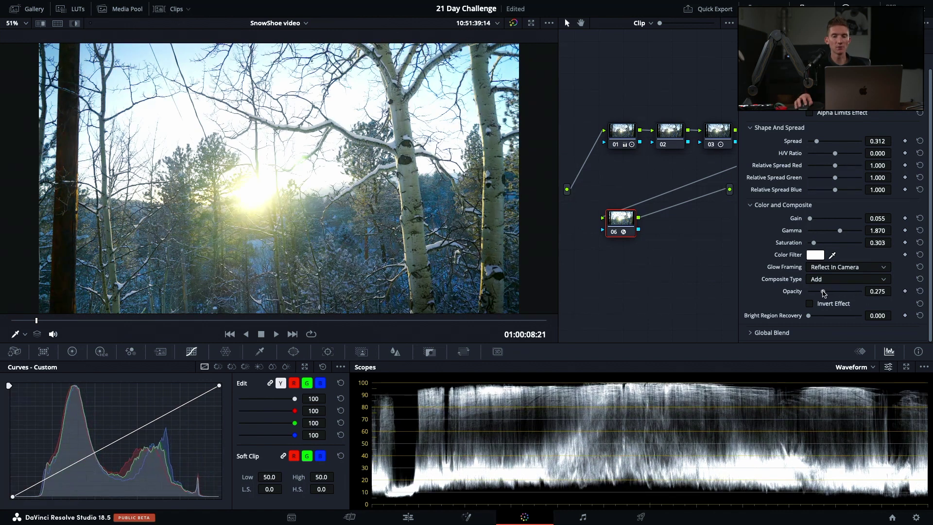
- Expand the Global Blend settings, and try Bright Region Recovery at 1.000 and return it to 0.000
left_click(752, 335)
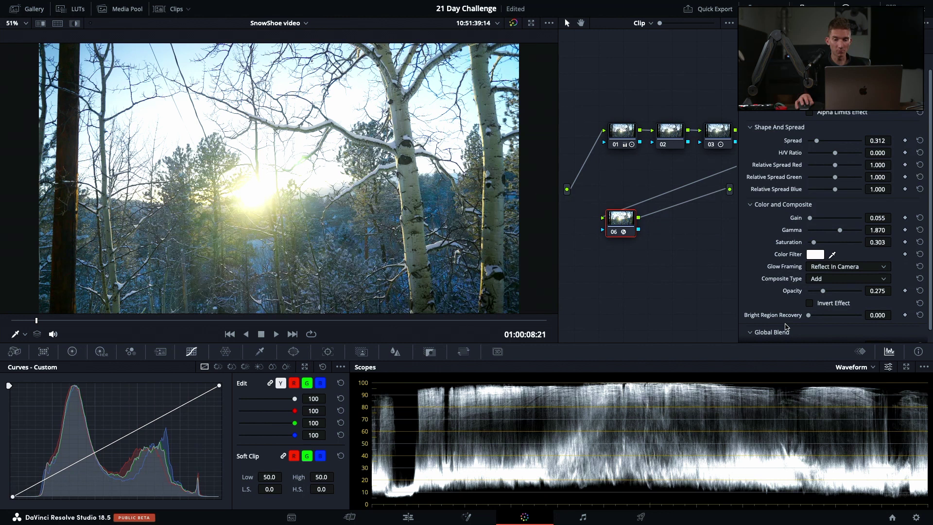
scroll(787, 328, "down", 1)
mouse_move(862, 335)
left_mouse_down()
mouse_move(791, 337)
mouse_move(874, 341)
left_mouse_up()
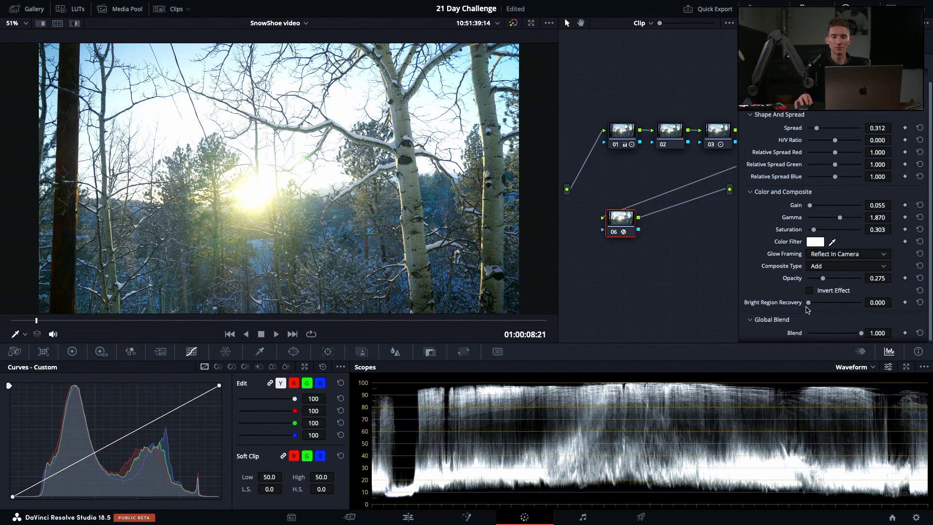
left_click_drag(809, 303, 896, 312)
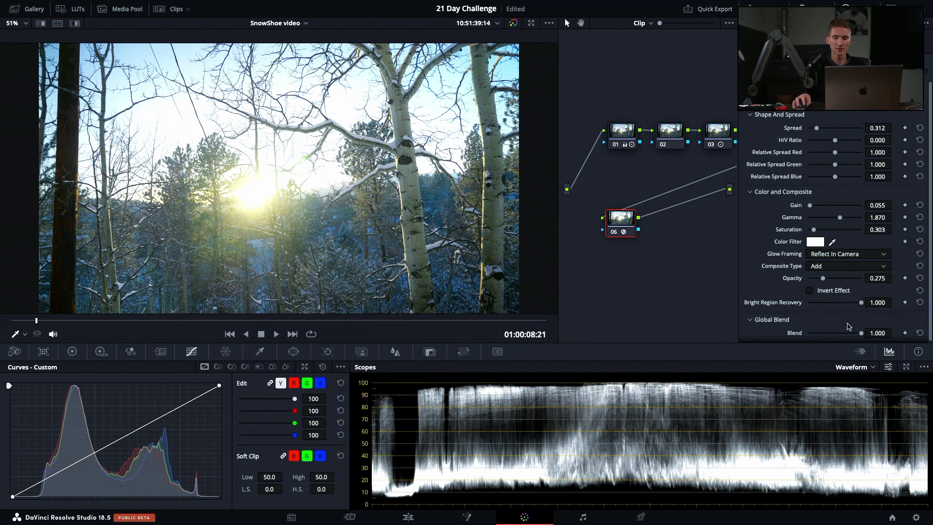
left_click_drag(860, 303, 777, 310)
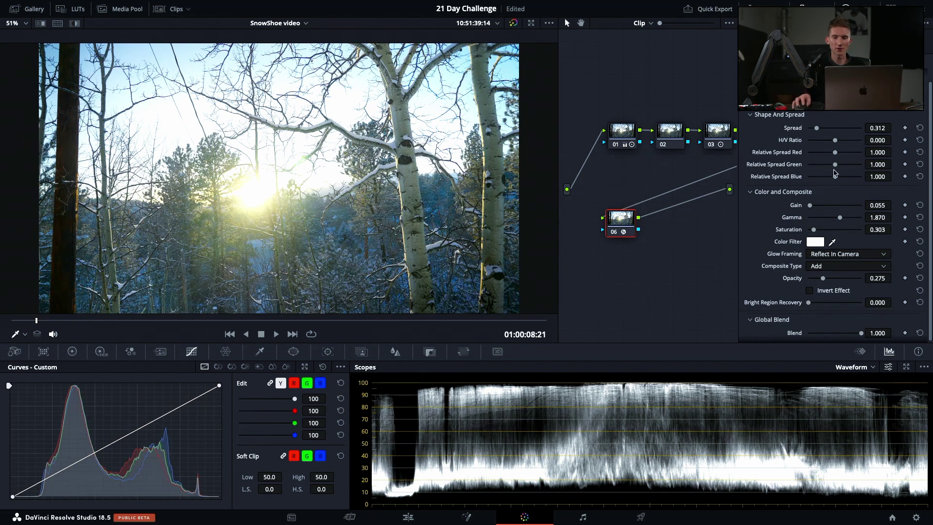
- Set the glow's gain to 0.385 and its Bright Region Recovery to 1.000
left_click_drag(811, 210, 827, 210)
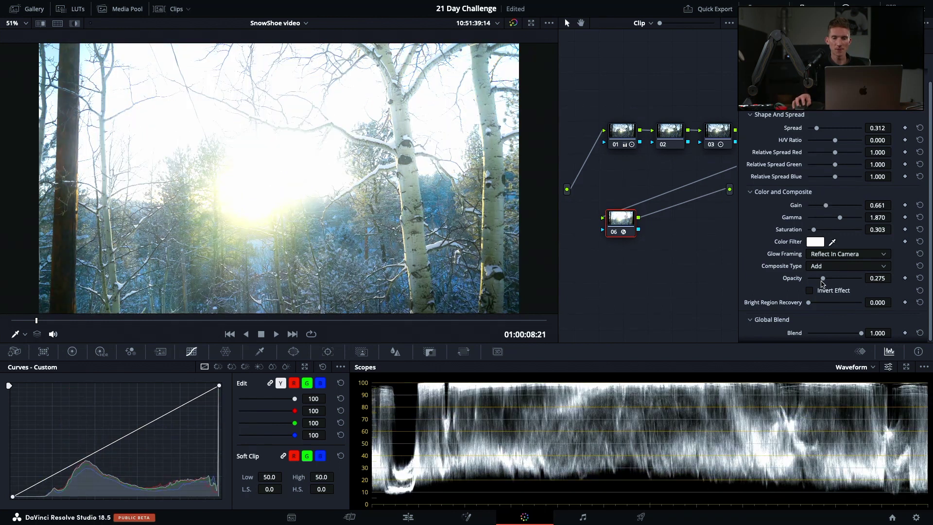
left_click_drag(809, 303, 891, 308)
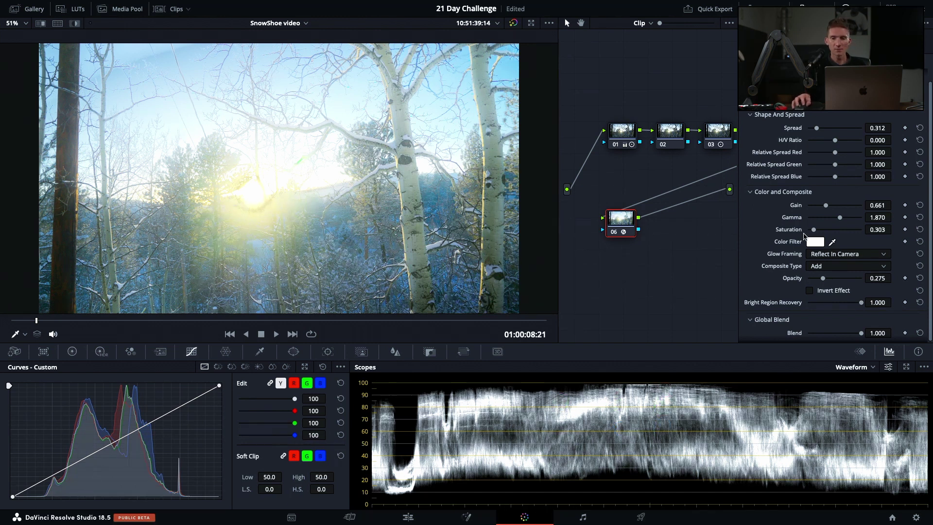
left_click_drag(825, 207, 820, 209)
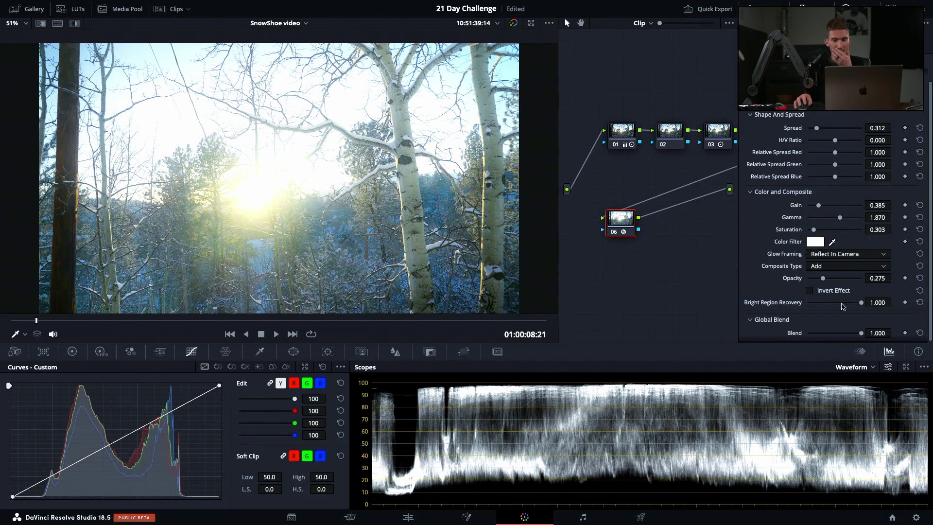
left_click_drag(861, 302, 907, 322)
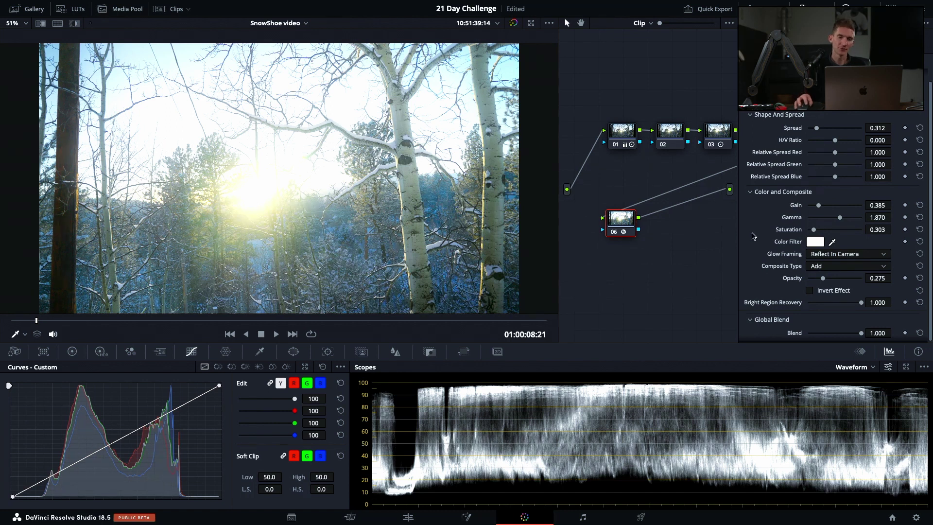
- Compare the shot with and without the glow by disabling and re-enabling node 06
left_click(614, 233)
left_click(613, 233)
left_click(614, 233)
left_click(614, 233)
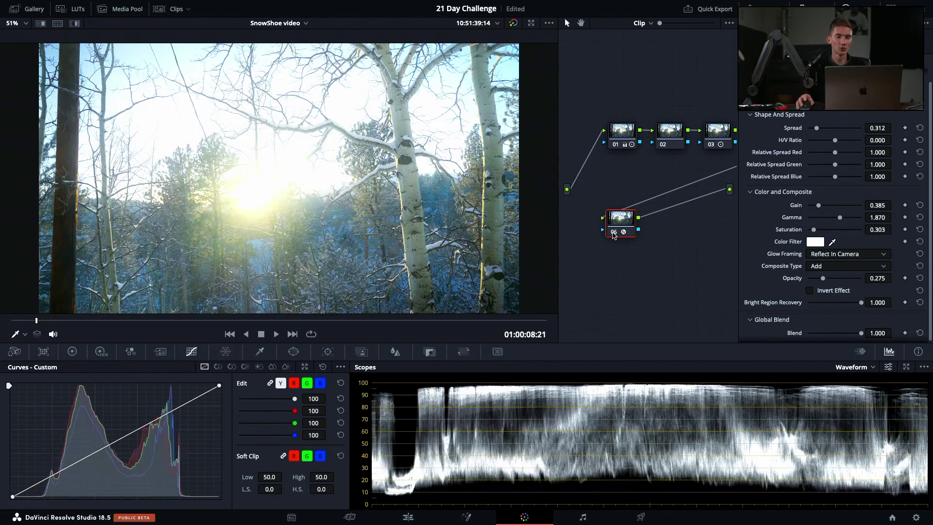
left_click(614, 234)
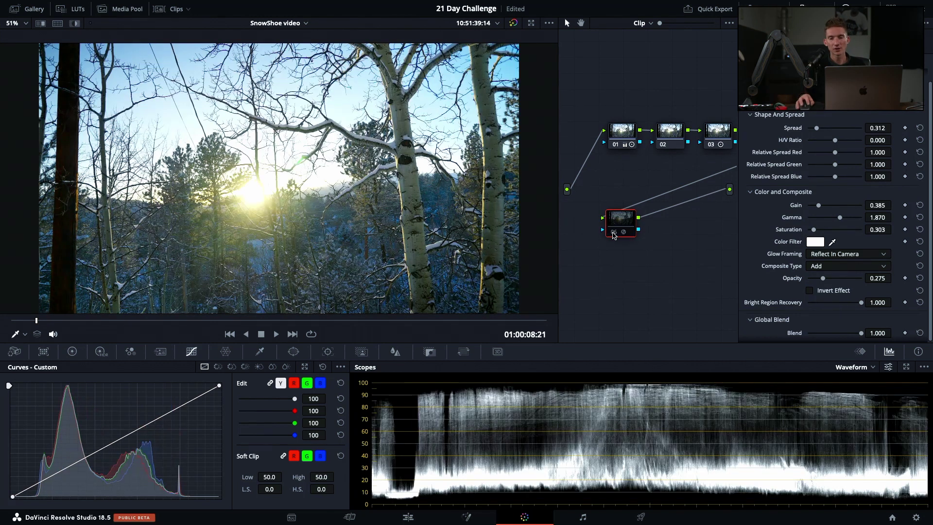
left_click(613, 234)
- Set the glow's global blend to 0.303, compare the shot with node 06 off and on, and hide the effect's settings
left_click_drag(860, 334, 824, 334)
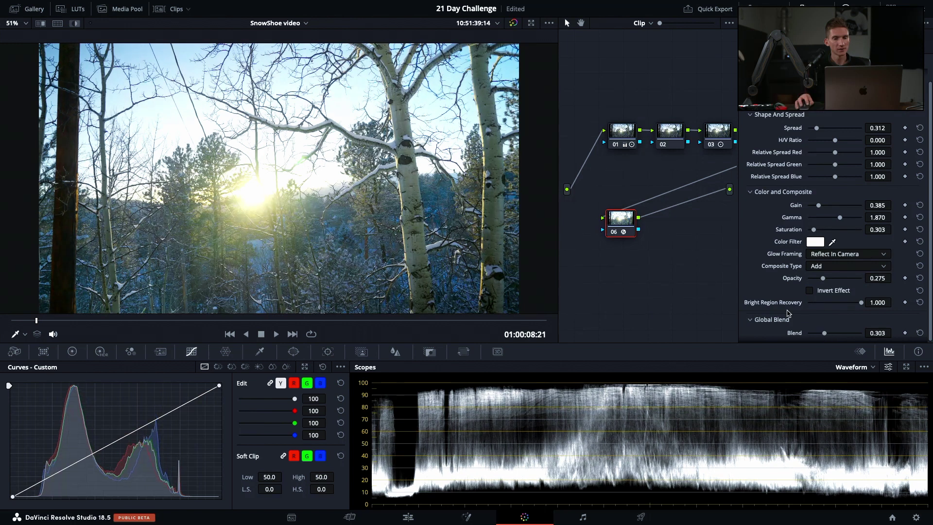
left_click(614, 234)
left_click(613, 234)
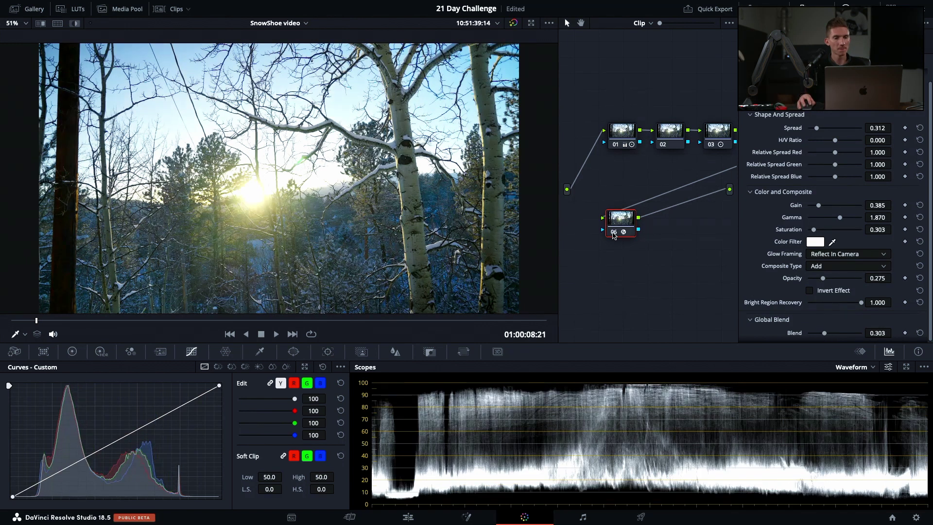
left_click(614, 234)
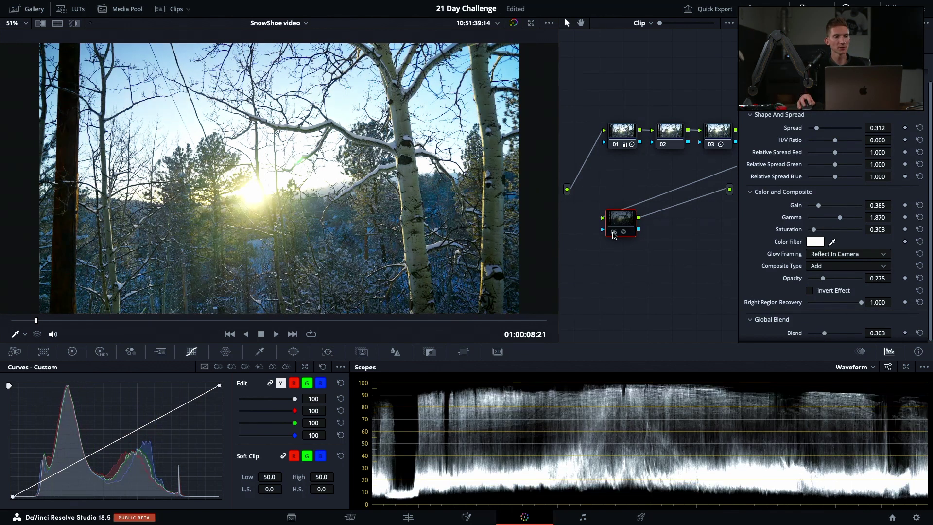
left_click(614, 234)
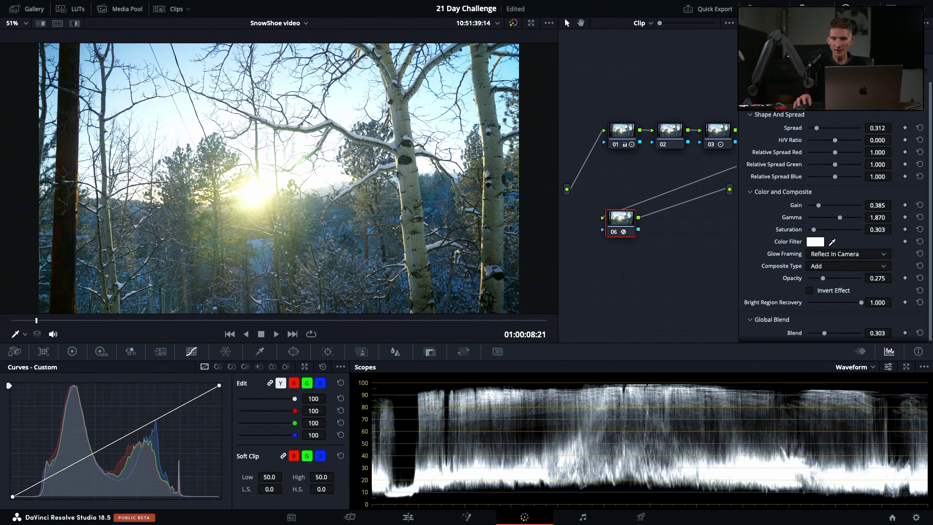
left_click(856, 8)
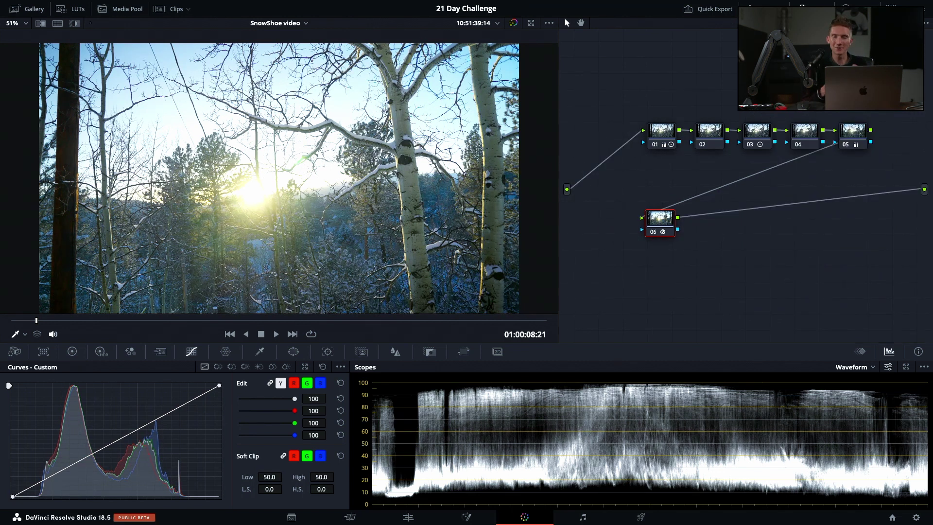